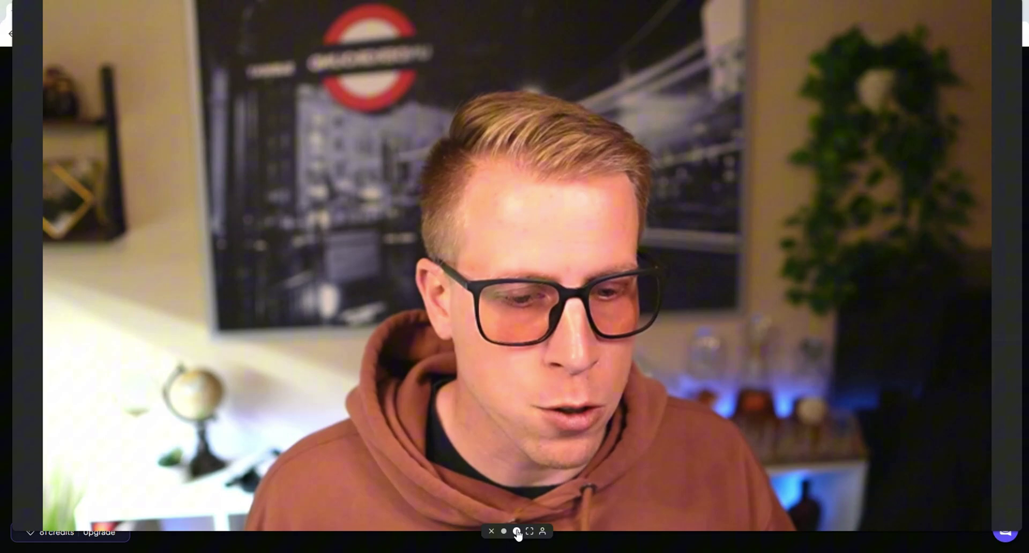
Step: Open the AI Video Ads tool from the Creatify home dashboard
click(518, 534)
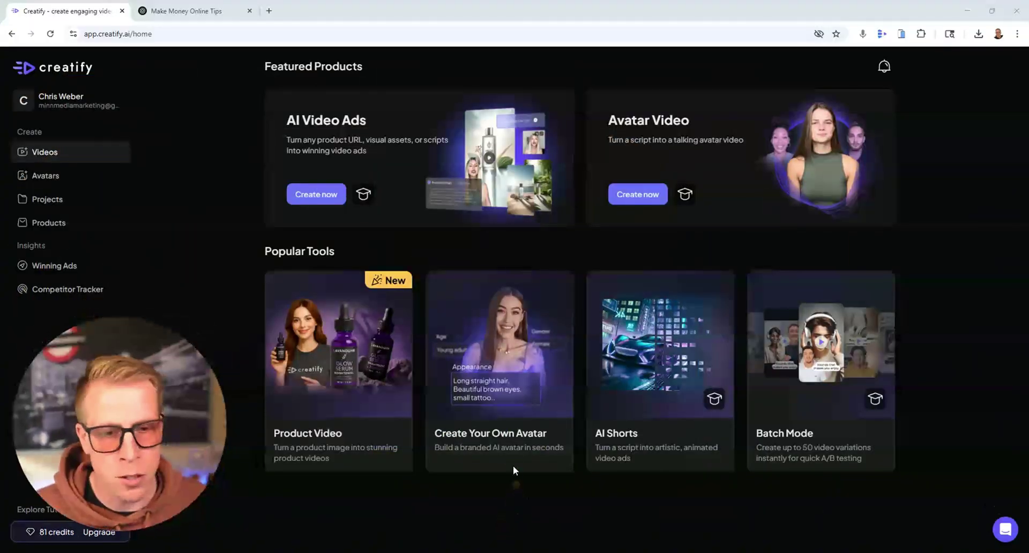
drag(172, 471, 864, 262)
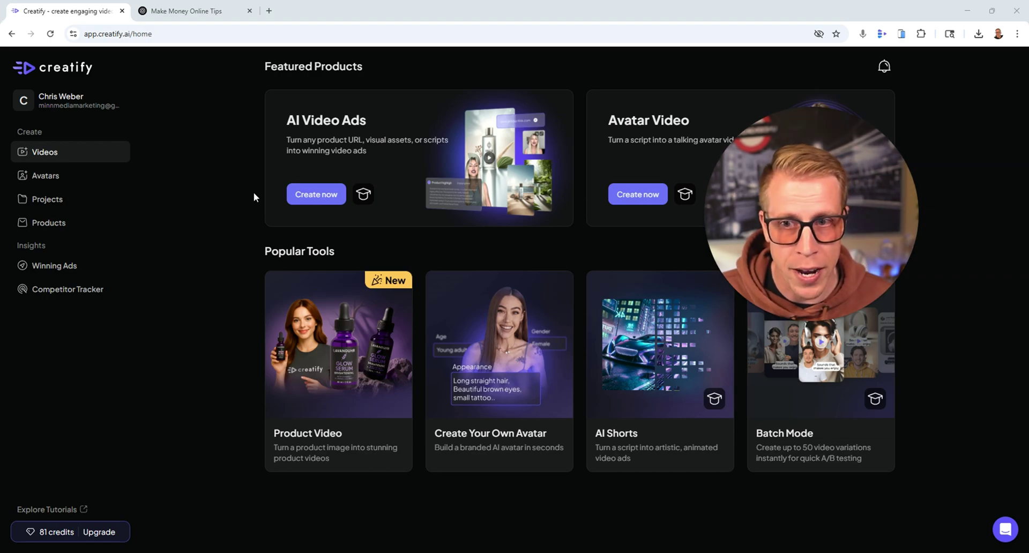
mouse_move(833, 284)
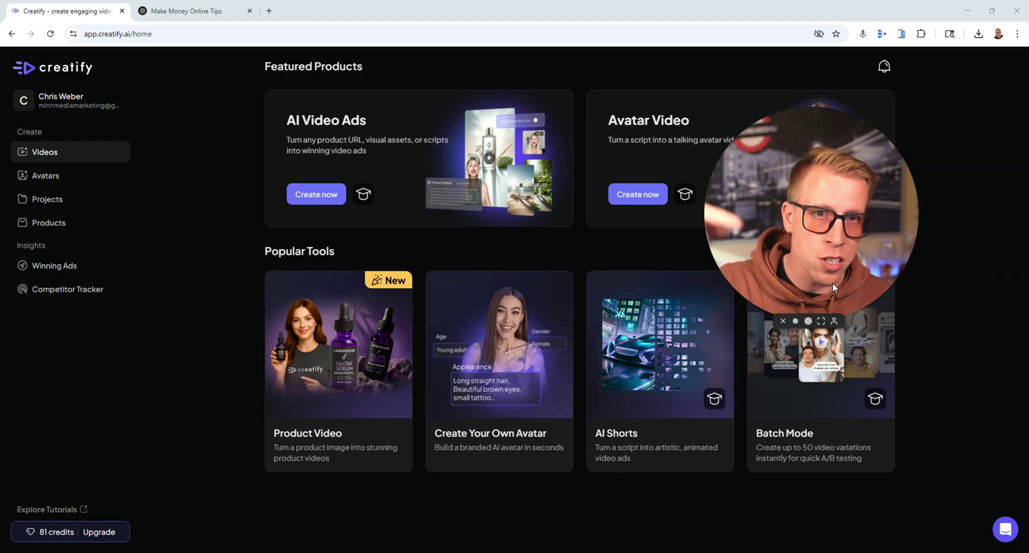
drag(798, 287, 103, 453)
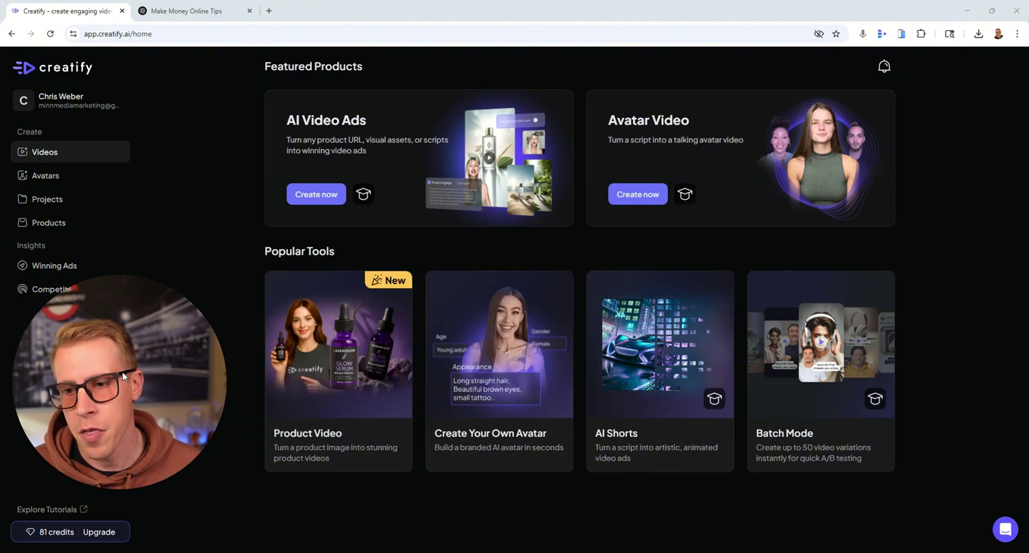
drag(122, 371, 169, 185)
drag(207, 311, 108, 350)
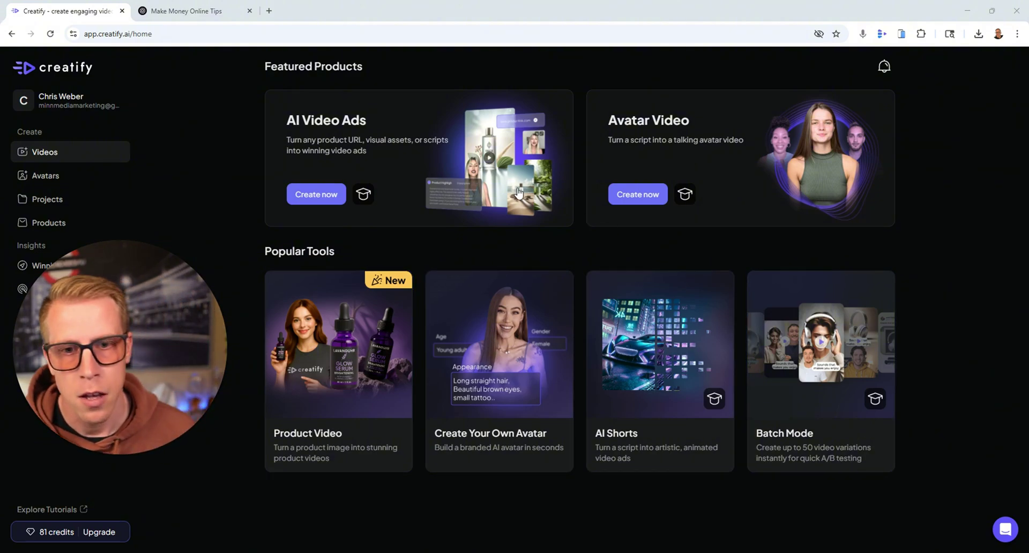
click(339, 149)
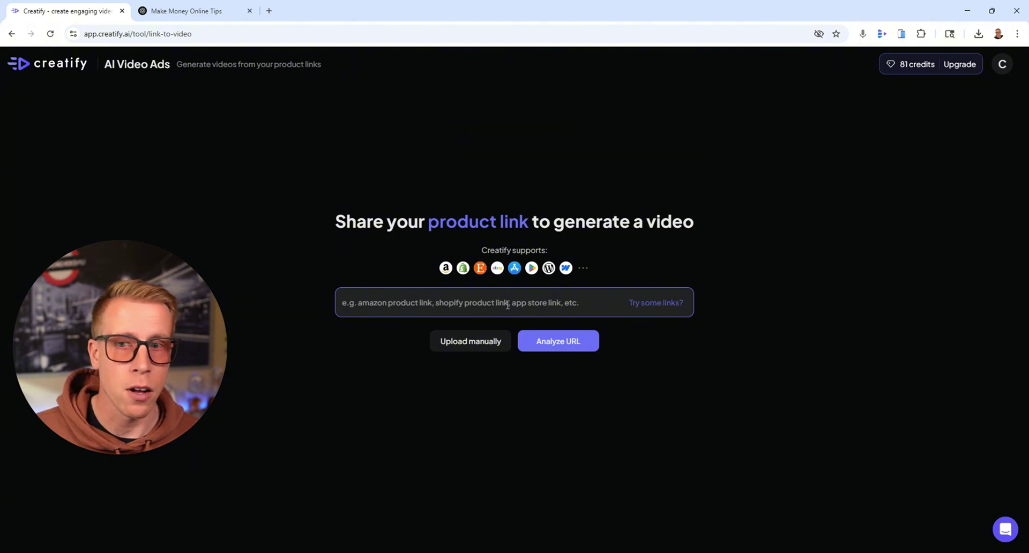
Step: In the Product Video tool, enlarge and play the generated deodorant video
click(12, 34)
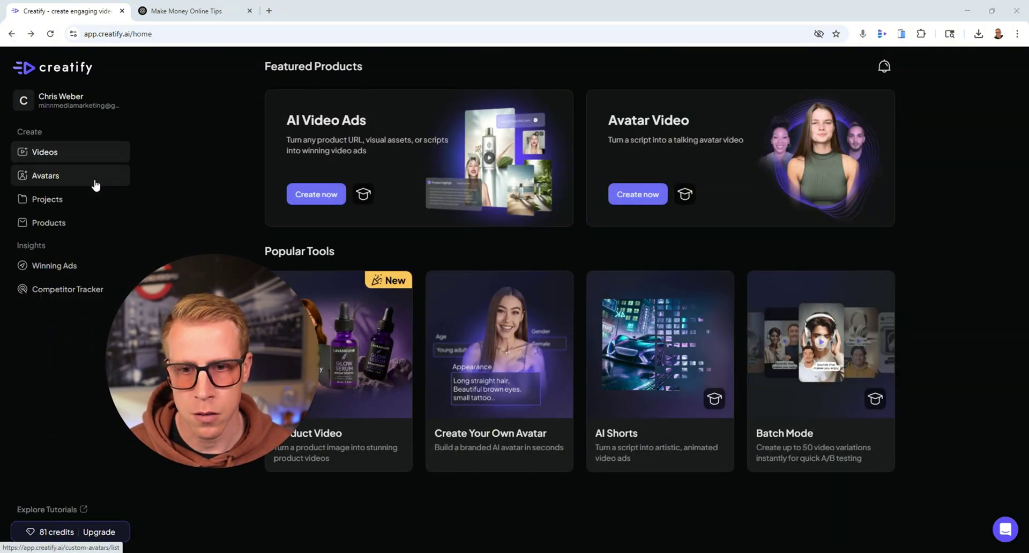
click(344, 408)
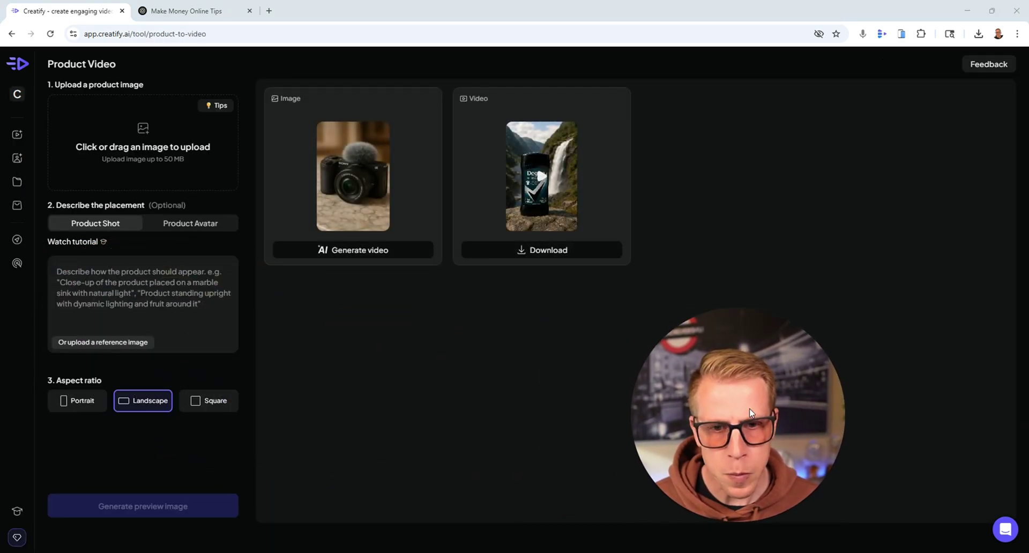
click(593, 103)
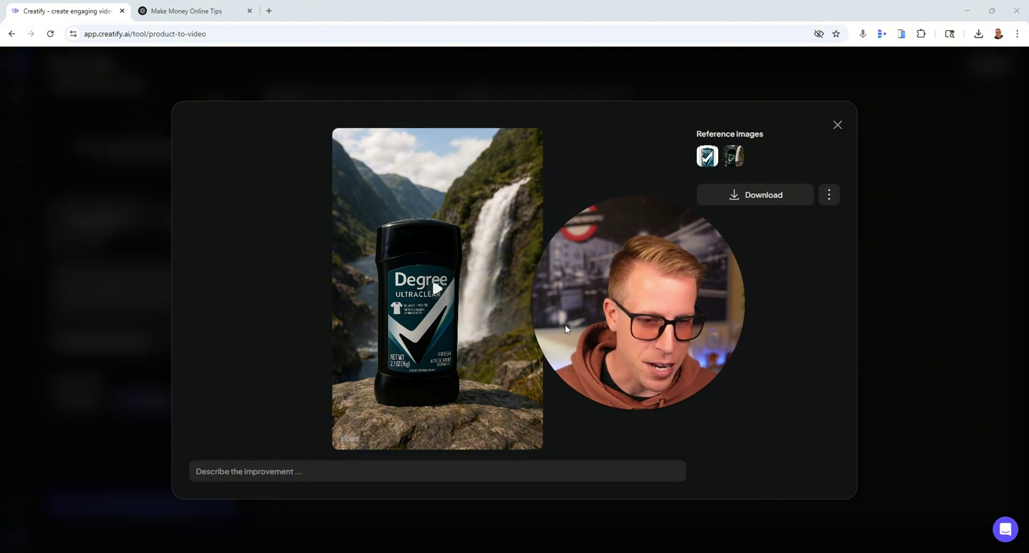
click(437, 294)
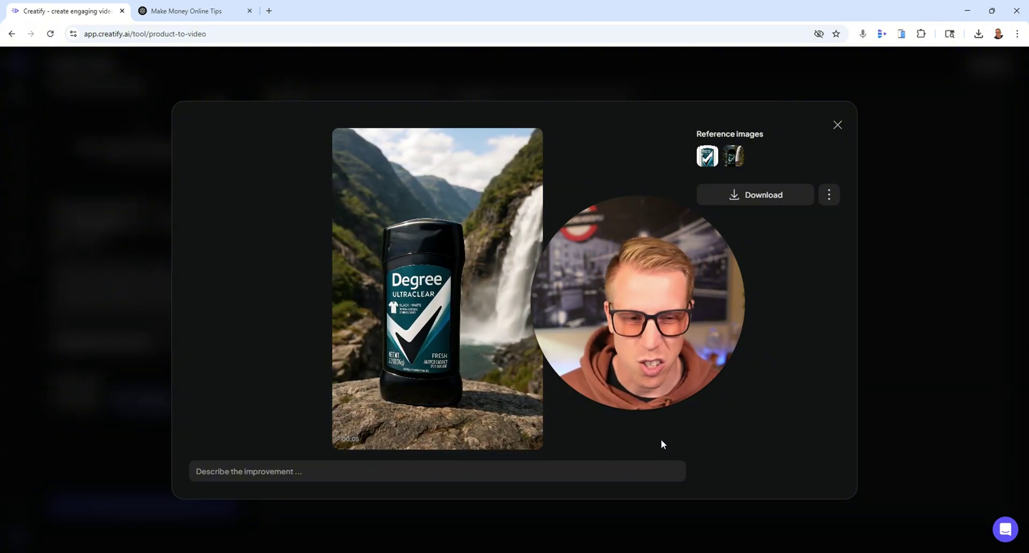
click(837, 126)
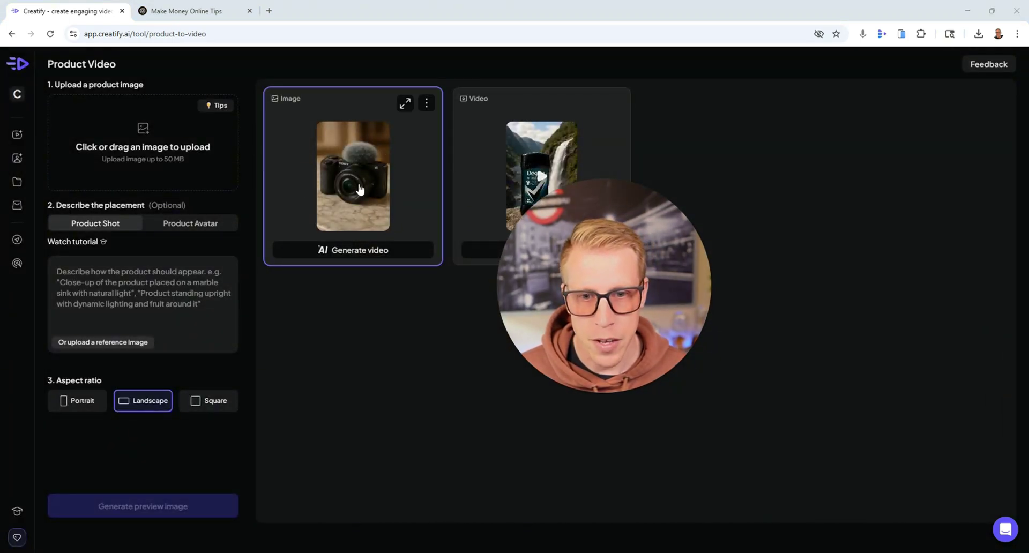
Step: Enlarge the camera product image example, then close it
click(406, 102)
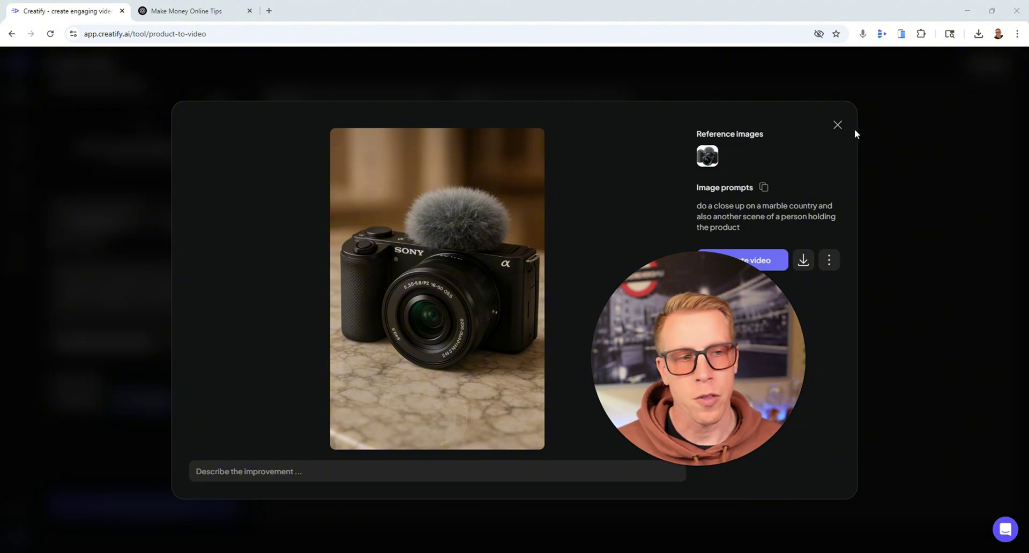
click(838, 126)
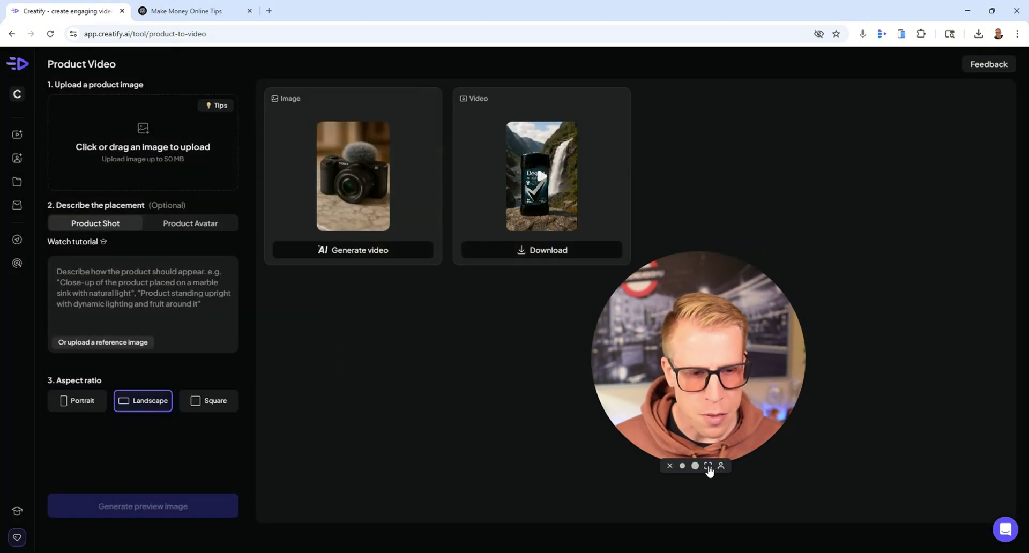
click(713, 469)
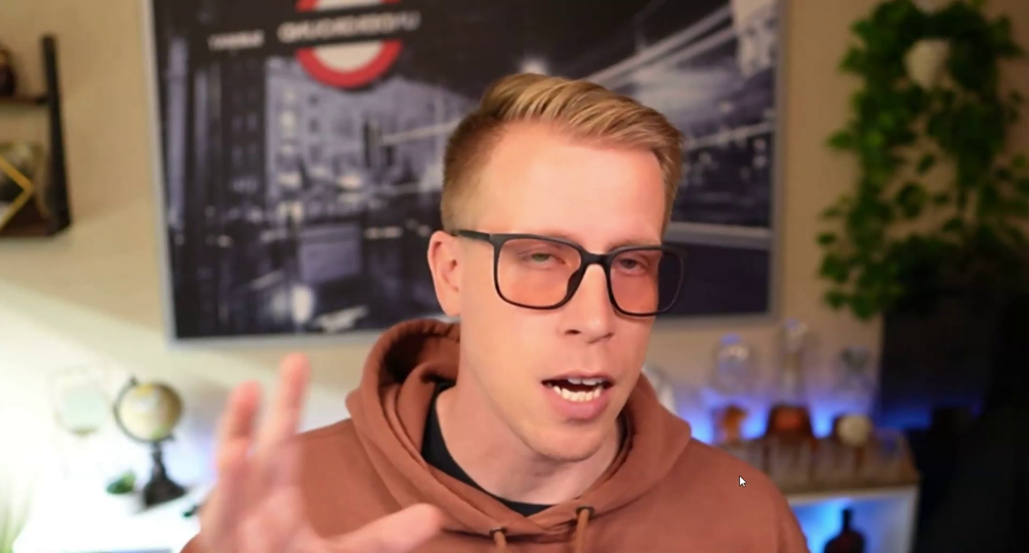
click(516, 532)
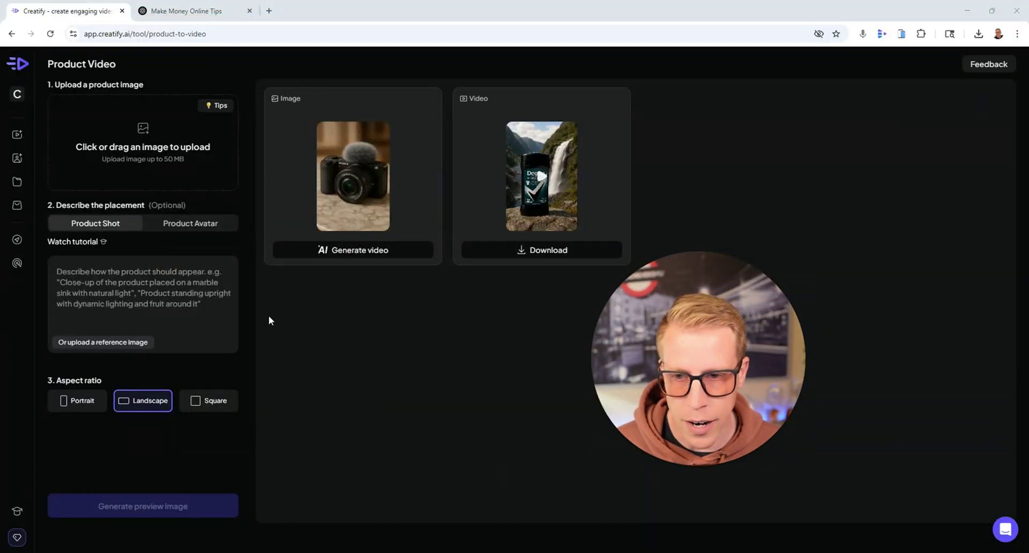
Step: Return to the home dashboard and reopen the Product Video tool
click(19, 65)
drag(719, 401, 220, 375)
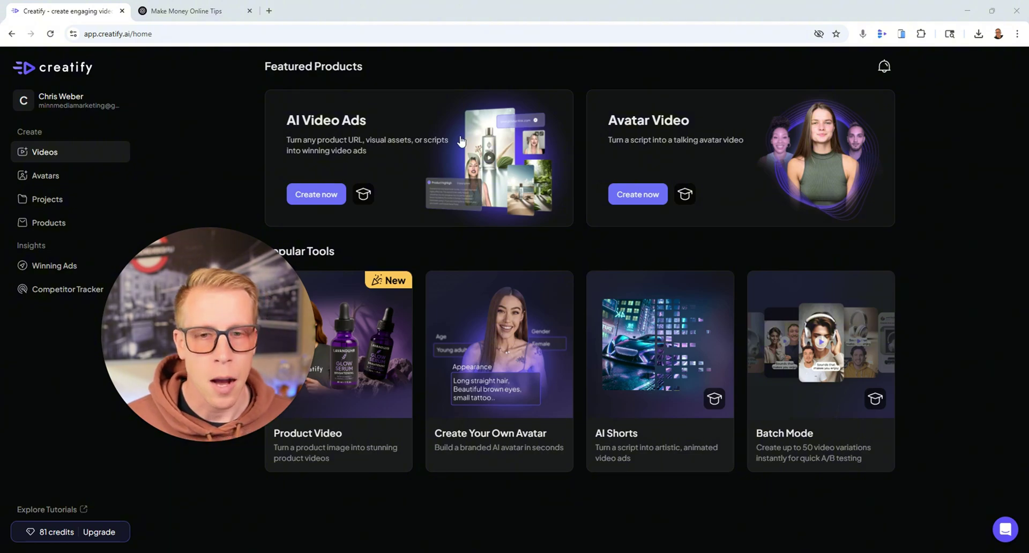
drag(270, 262, 114, 396)
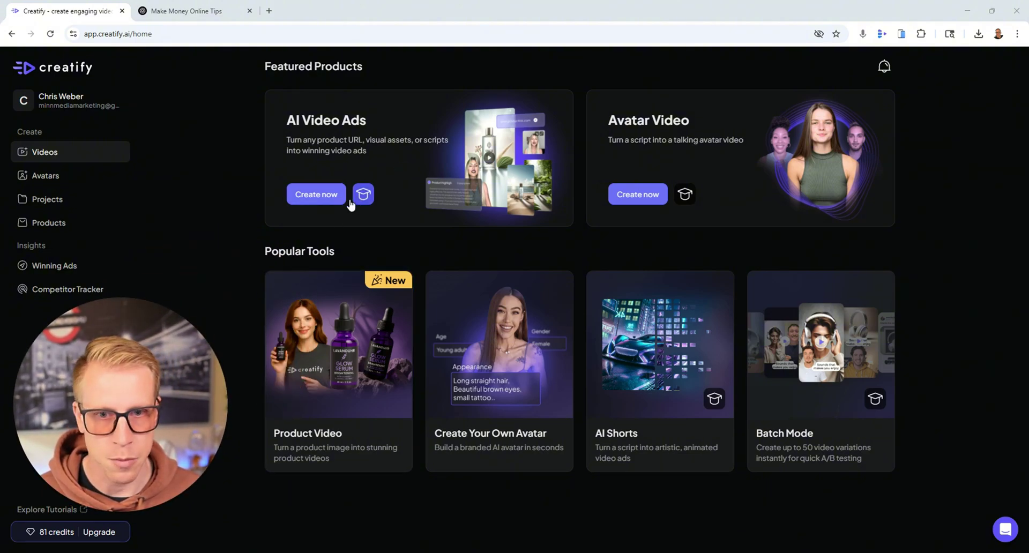
click(346, 347)
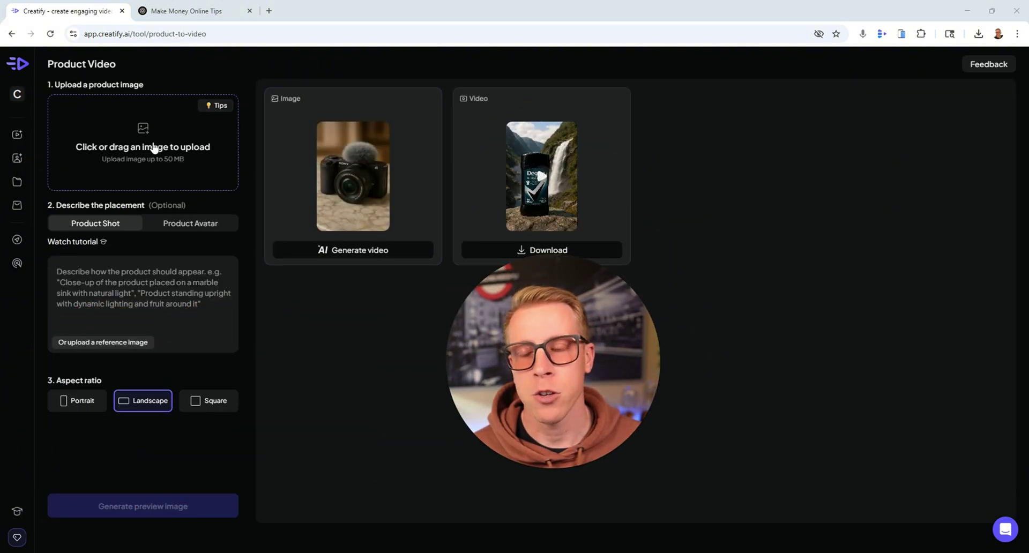
Step: Upload a product image from Downloads, remove it, and start the placement description
click(153, 143)
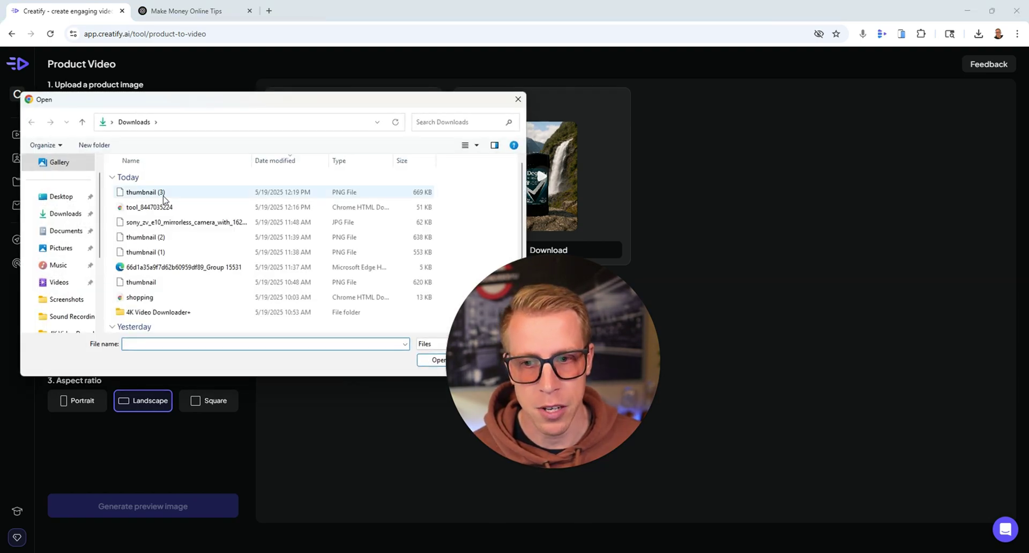
double_click(166, 267)
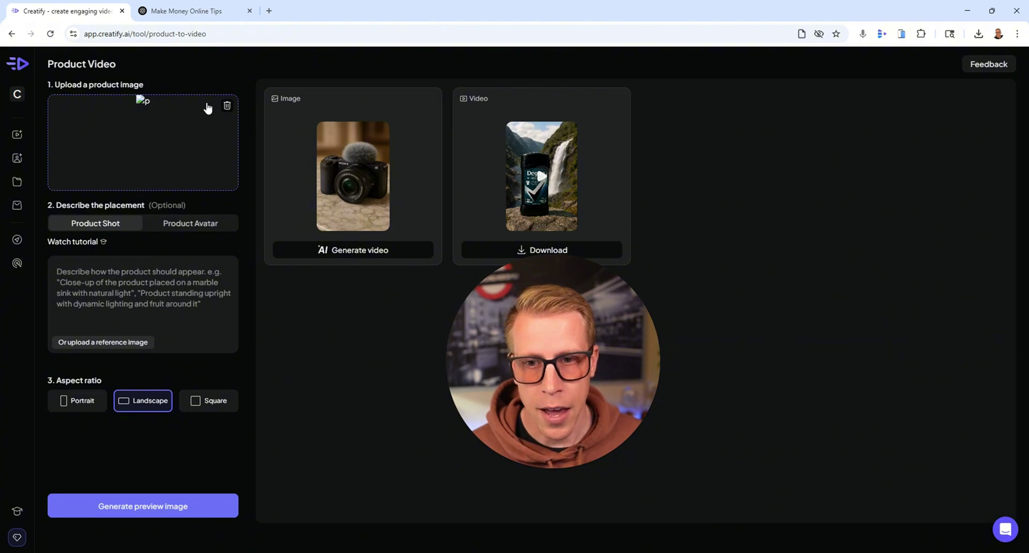
click(227, 107)
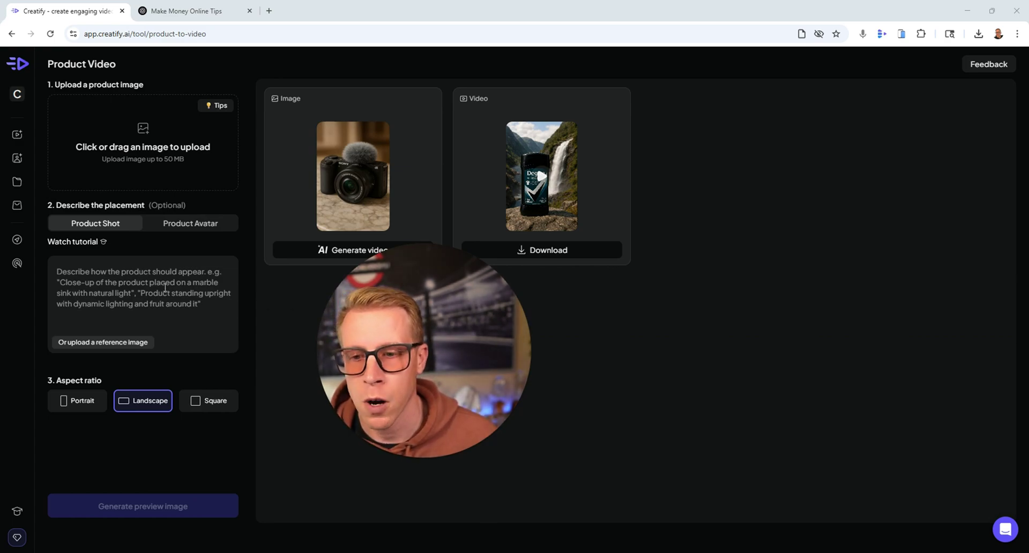
click(131, 279)
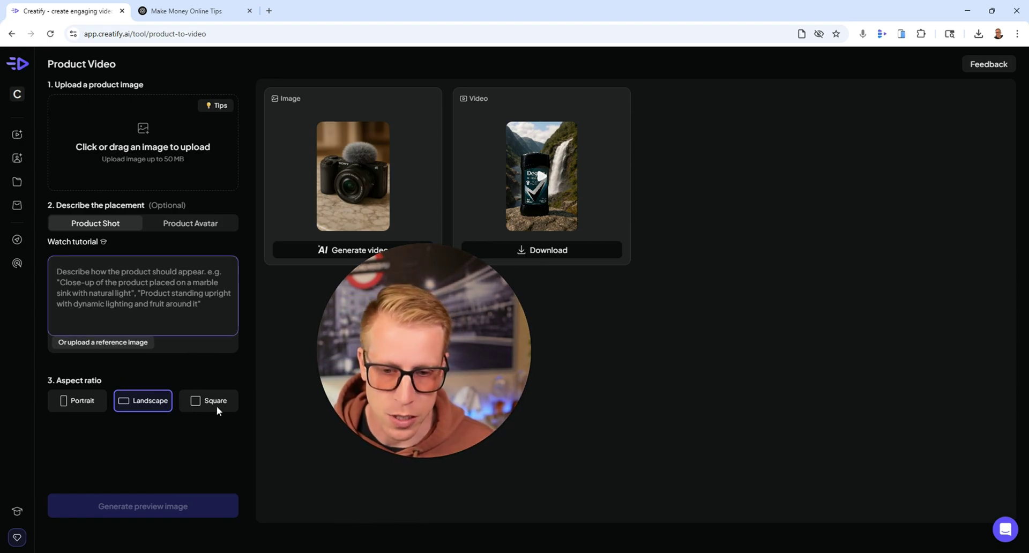
Step: Review the custom avatar options, including designing an avatar from a written description
click(18, 67)
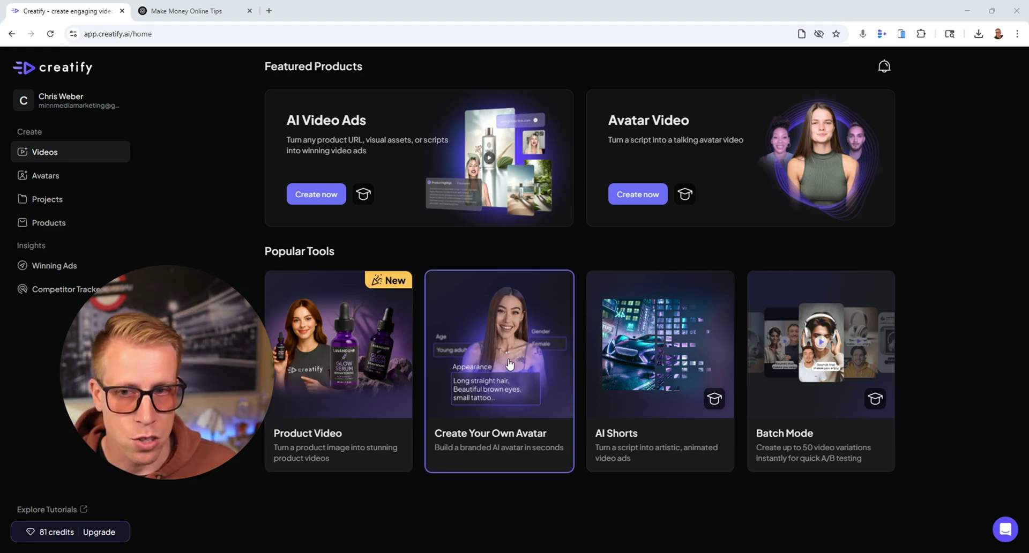
click(516, 337)
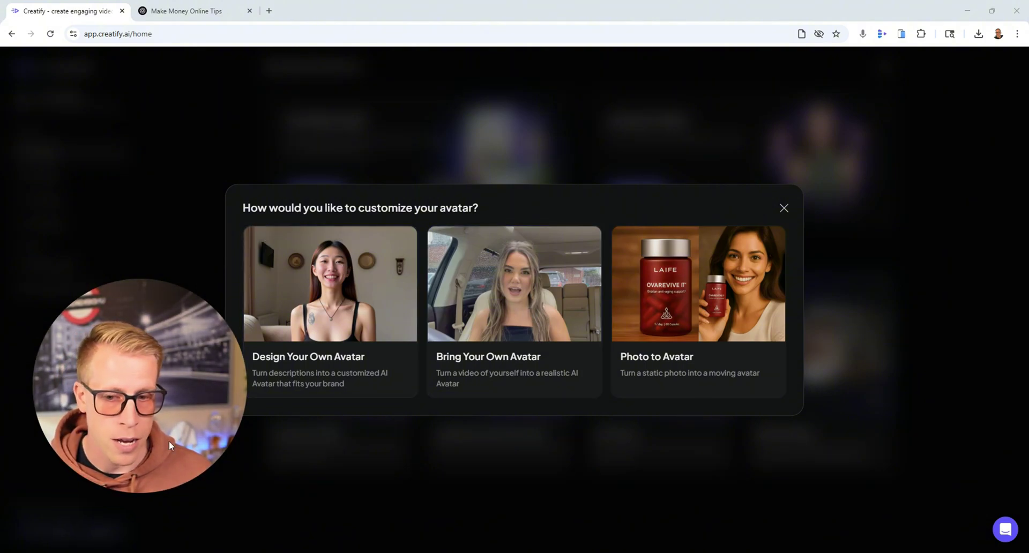
click(147, 493)
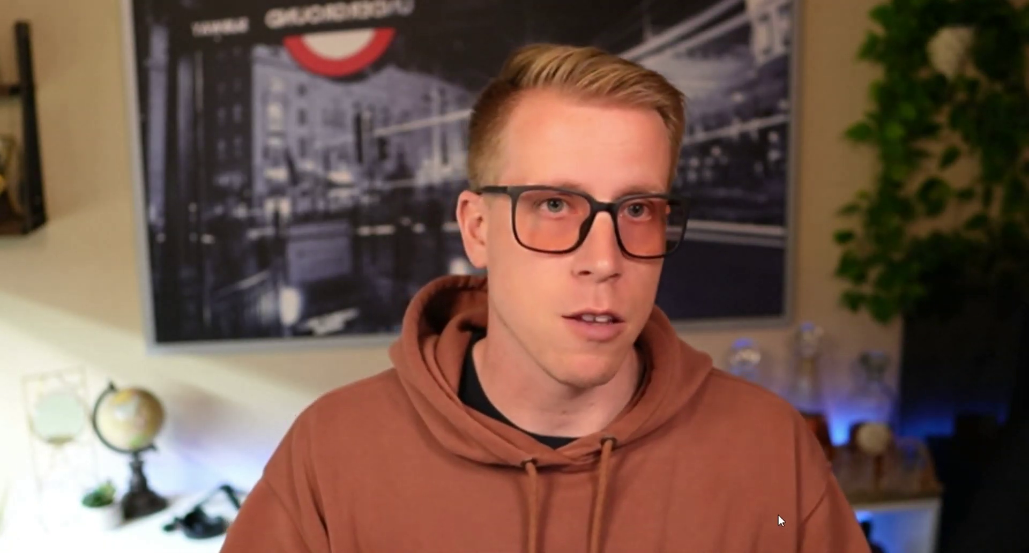
click(518, 529)
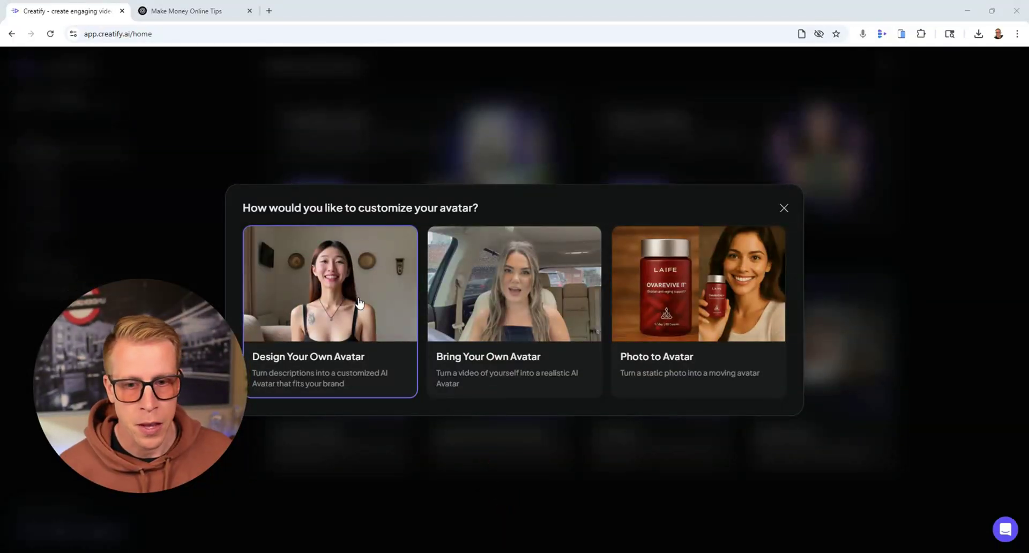
click(357, 304)
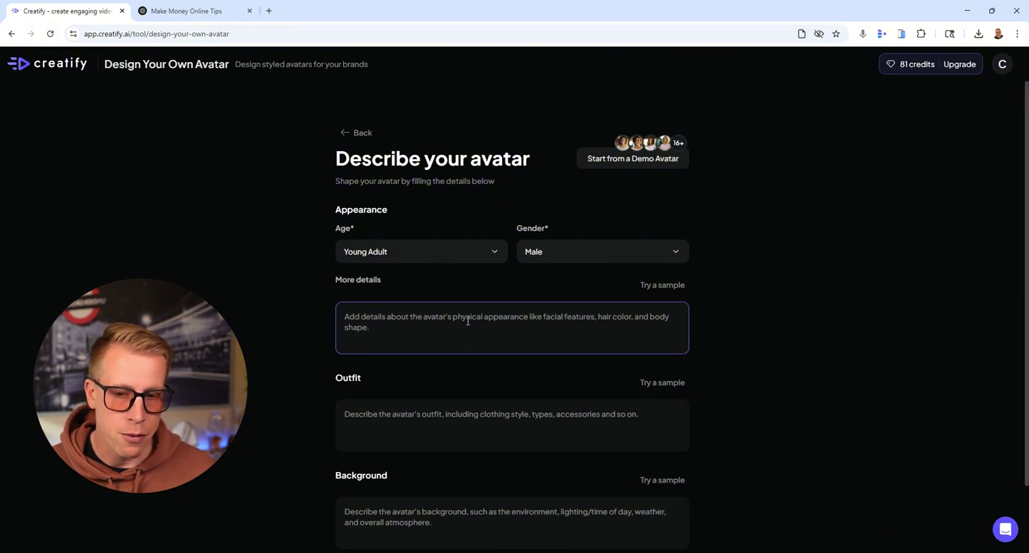
scroll(276, 419, down, 2)
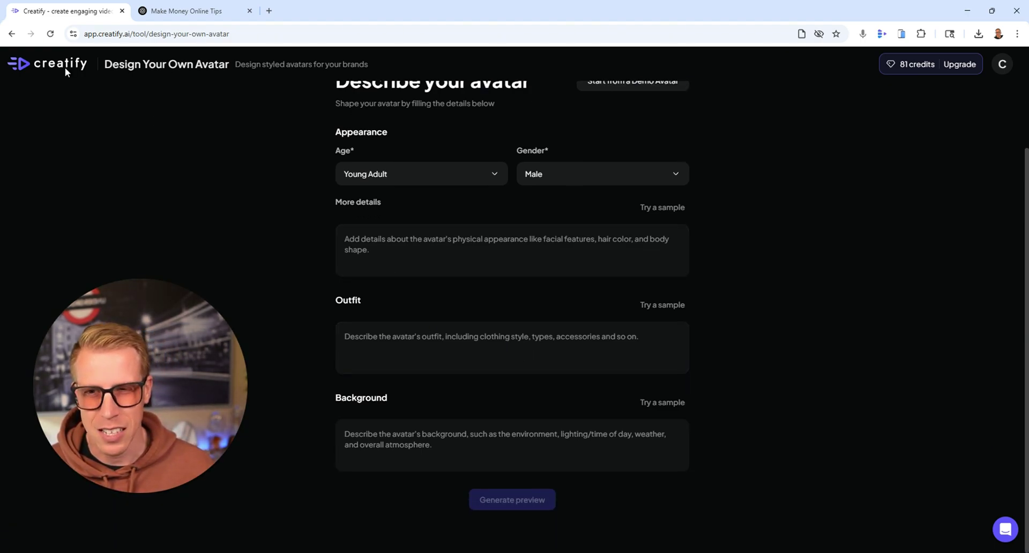
Step: Open the AI Avatar video creator and browse its realistic avatar gallery
click(12, 35)
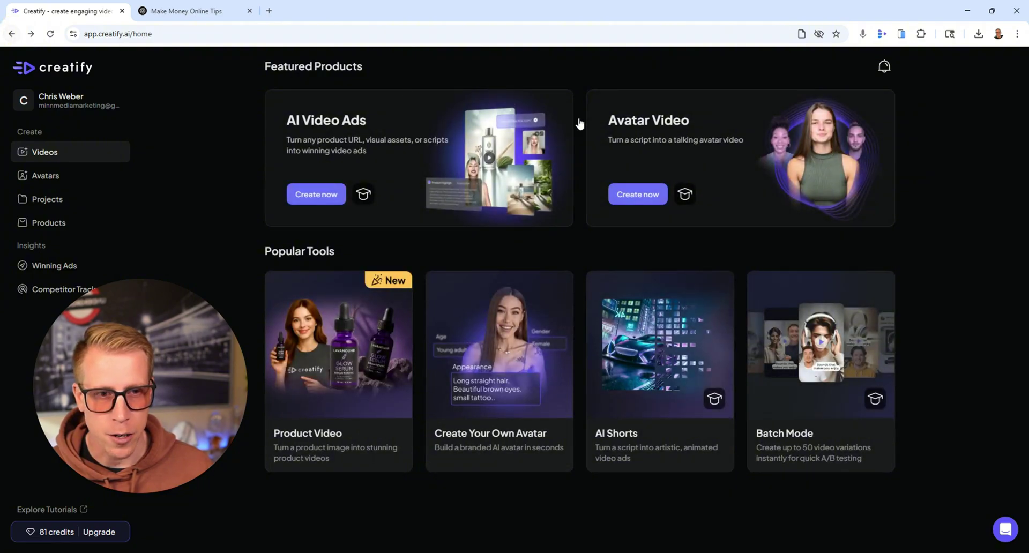
click(626, 195)
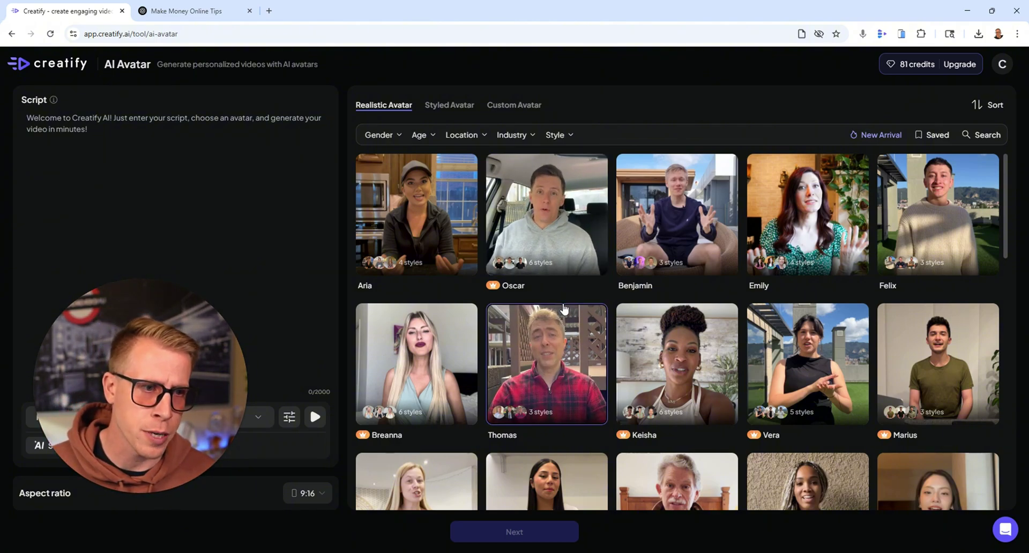
scroll(564, 308, down, 2)
scroll(564, 308, up, 2)
scroll(789, 221, down, 10)
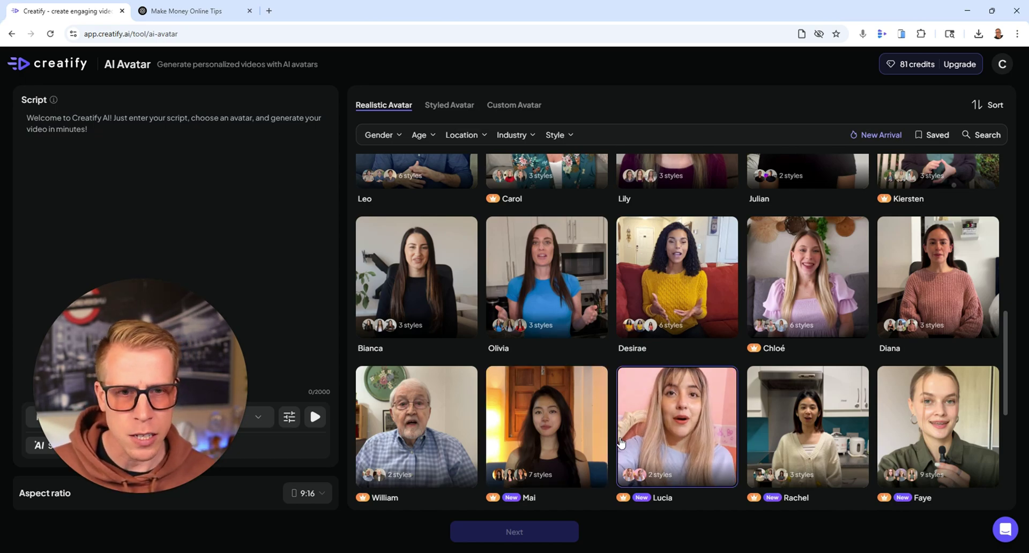
scroll(620, 442, down, 2)
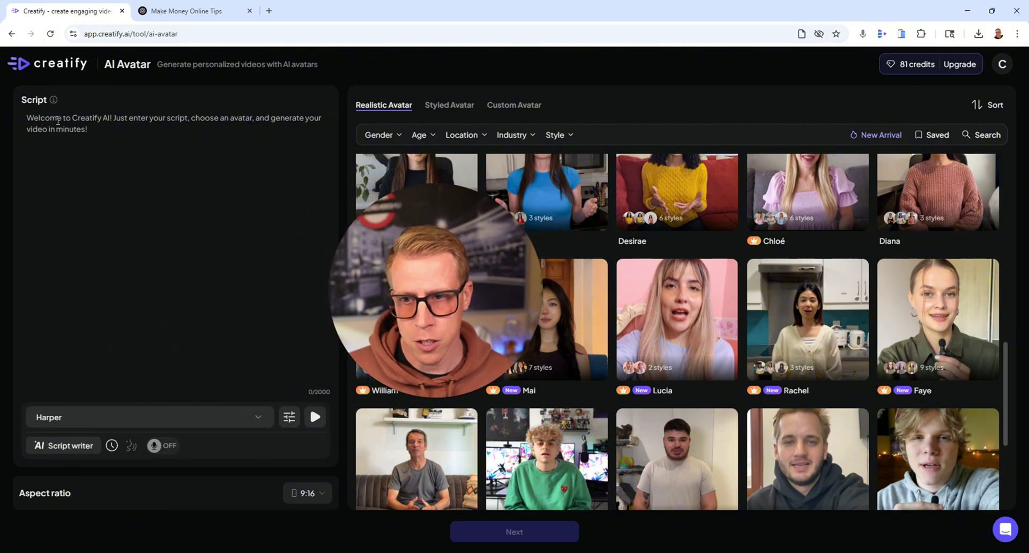
Step: Copy the first-time home-buyer script from the ChatGPT chat and return to Creatify
click(172, 11)
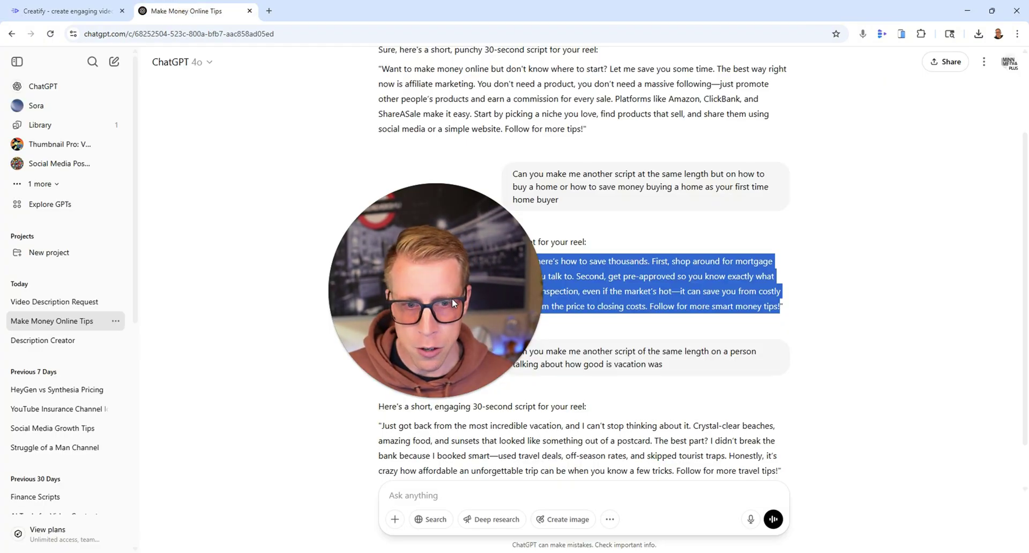
right_click(439, 267)
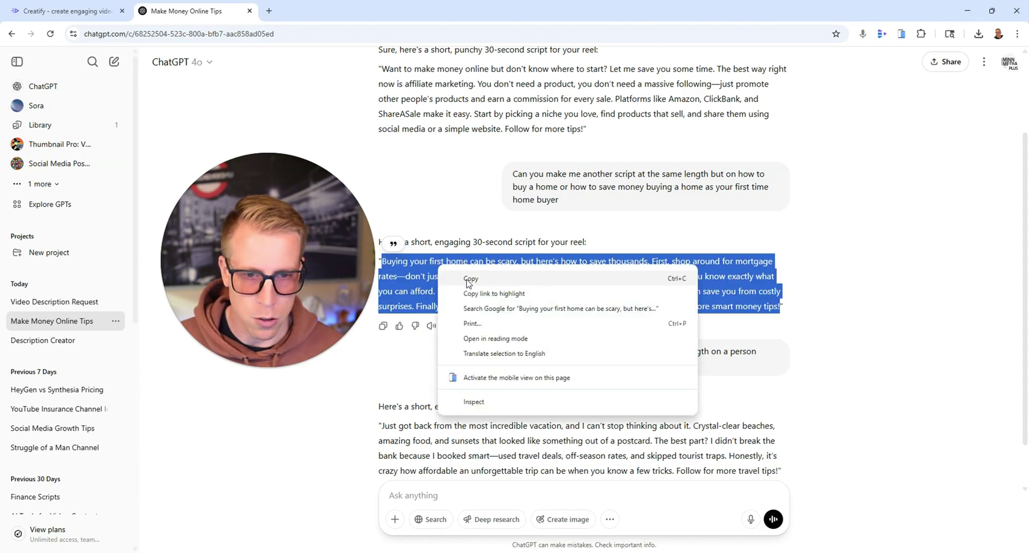
click(469, 278)
click(65, 11)
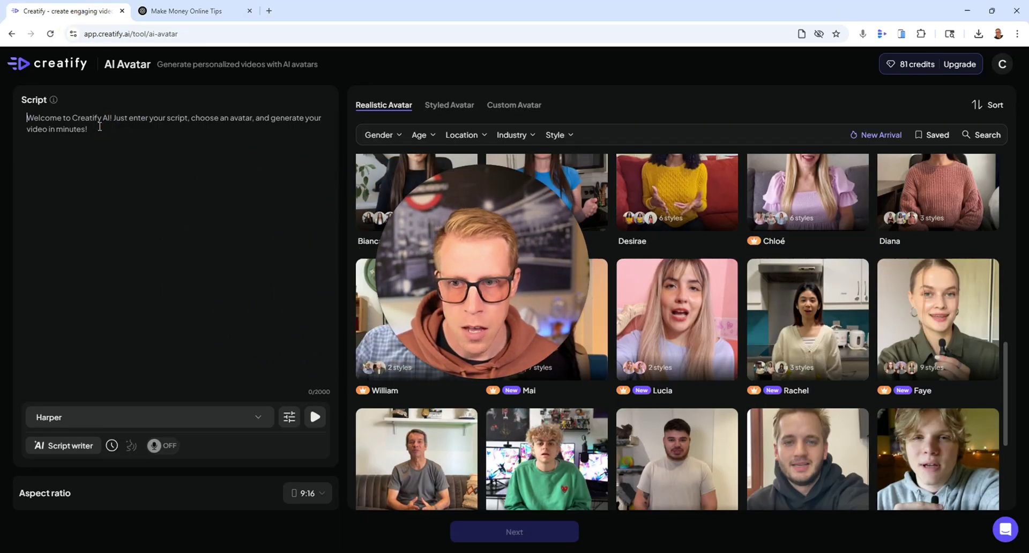
Step: Paste the home-buyer script (423 characters), keeping the Harper voice and 9:16 aspect ratio
key(ctrl+v)
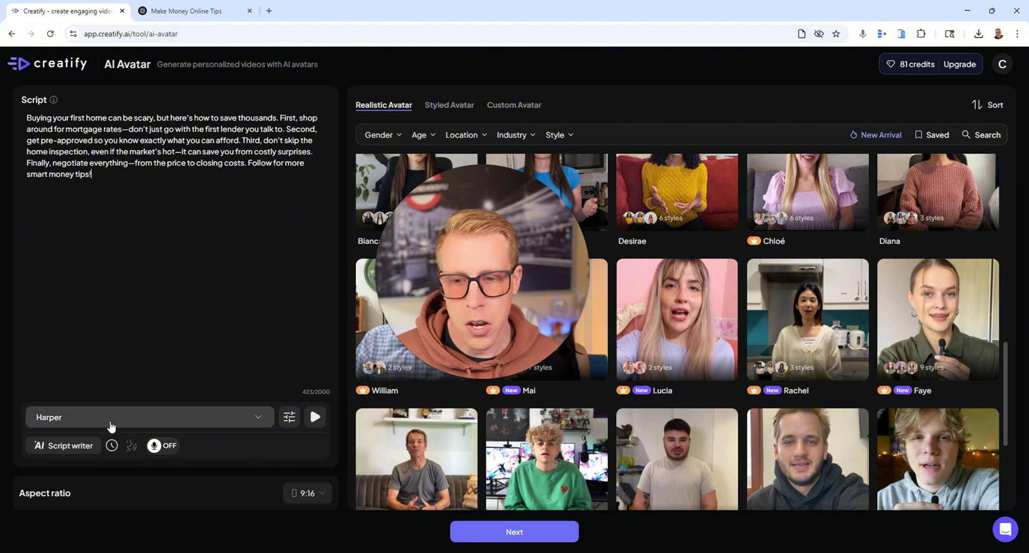
click(177, 420)
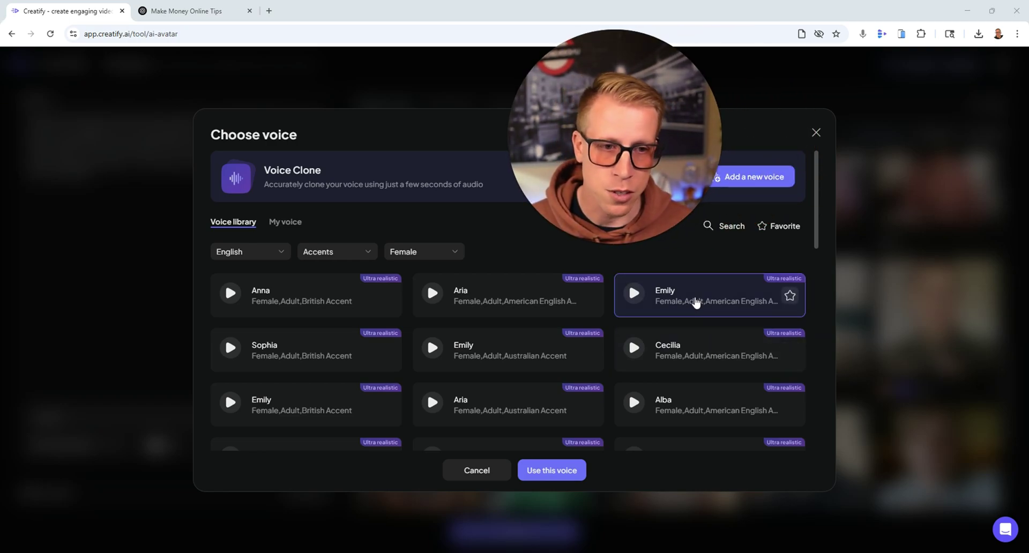
scroll(454, 305, down, 3)
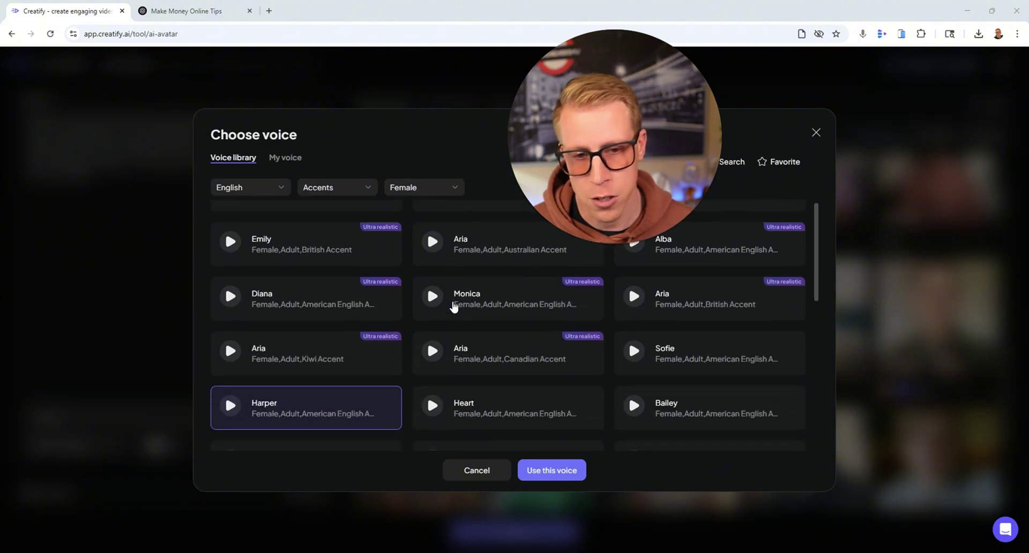
scroll(454, 305, down, 6)
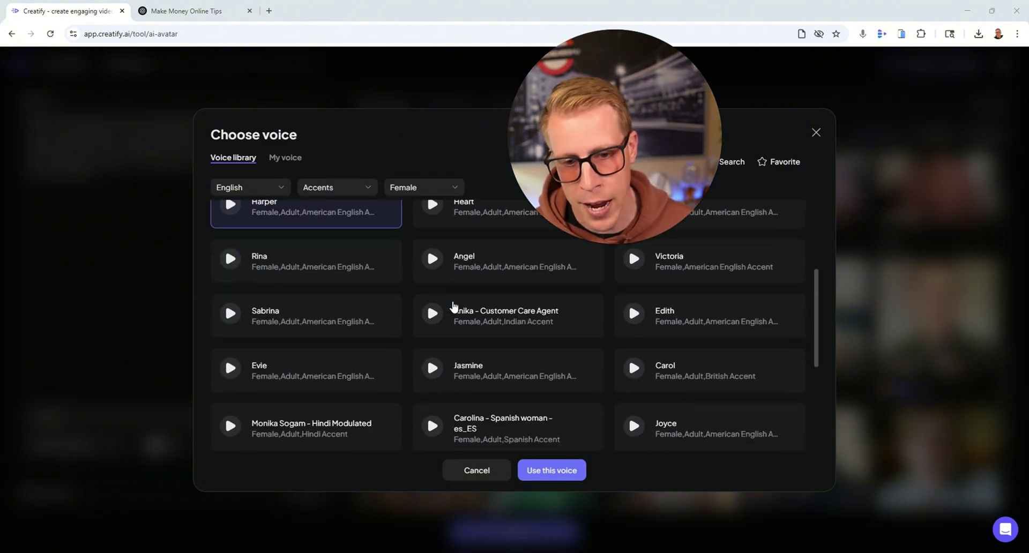
click(814, 132)
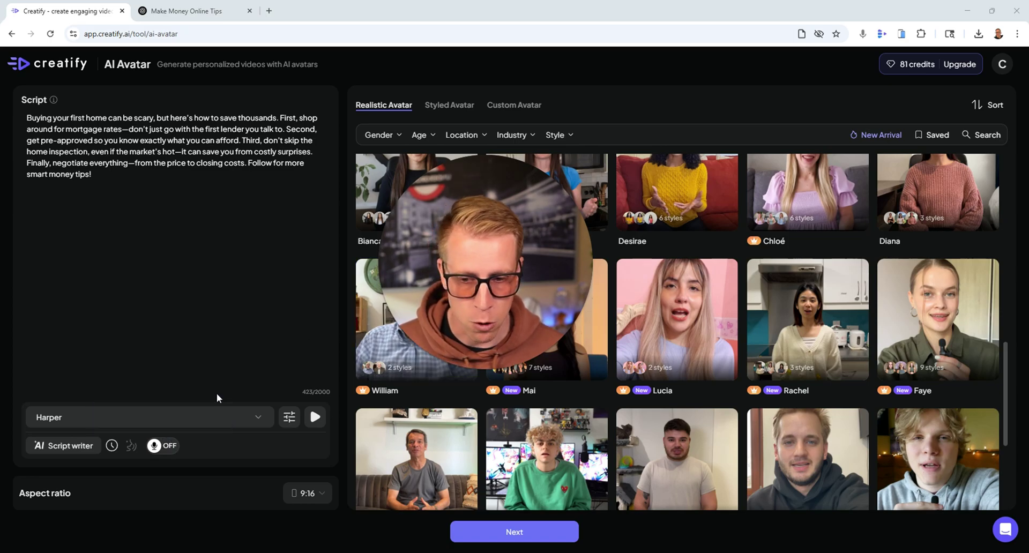
click(326, 493)
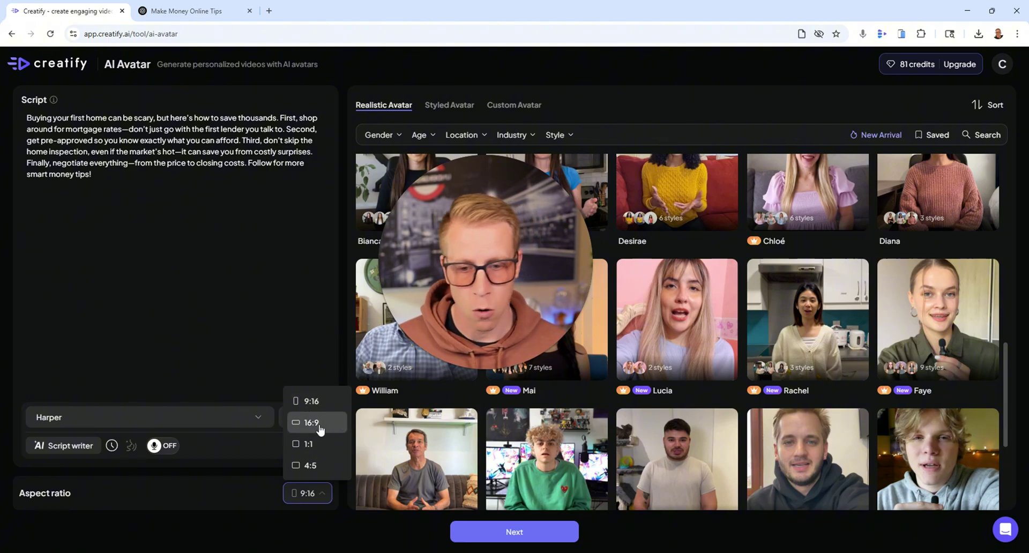
click(260, 336)
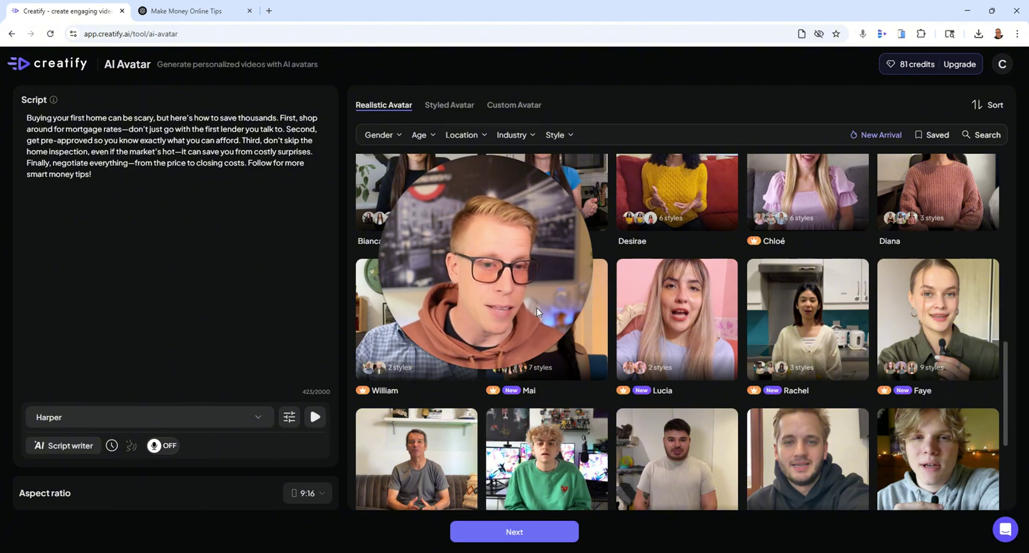
Step: From My Projects, open the second 'Buying your first home' video project
click(14, 66)
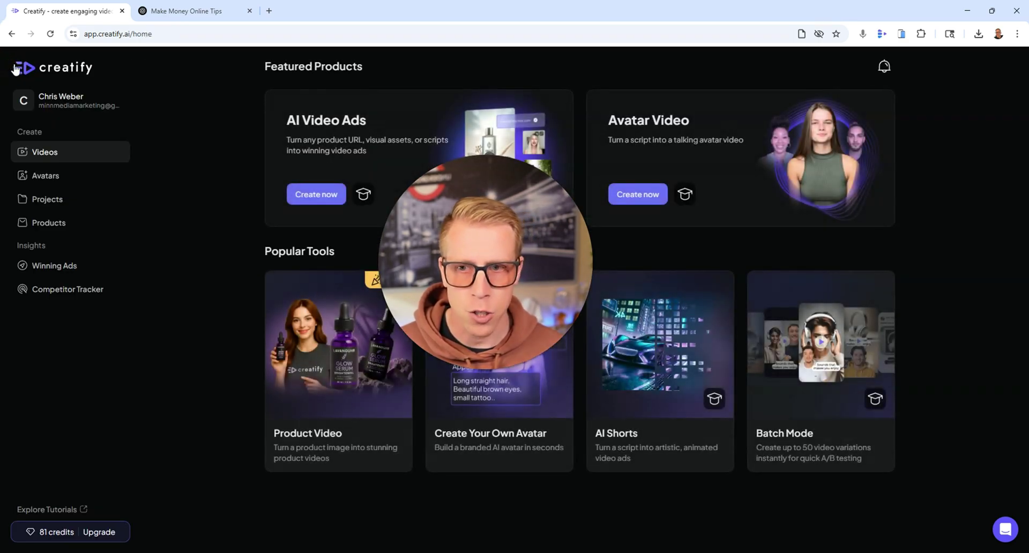
click(60, 200)
drag(520, 284, 650, 246)
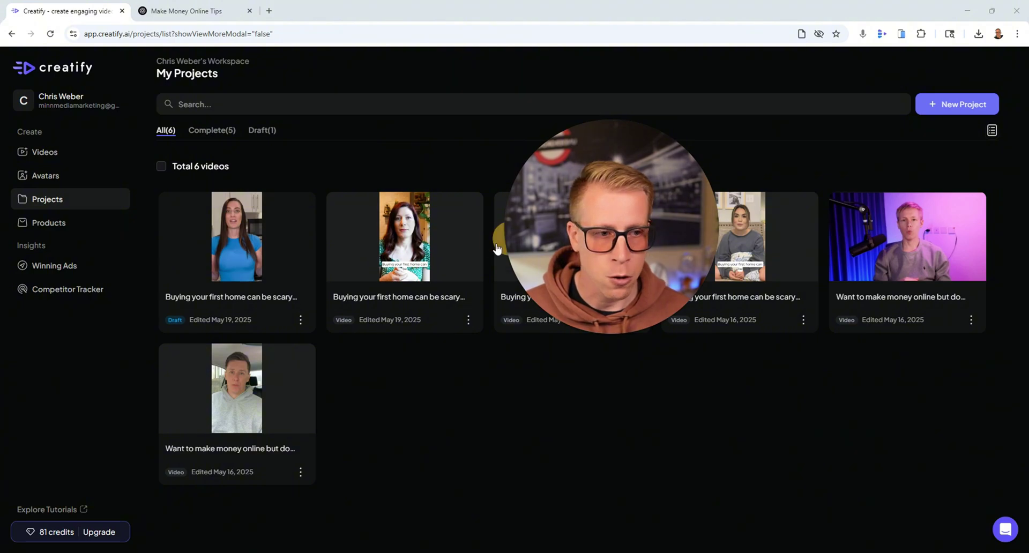
drag(575, 236, 558, 258)
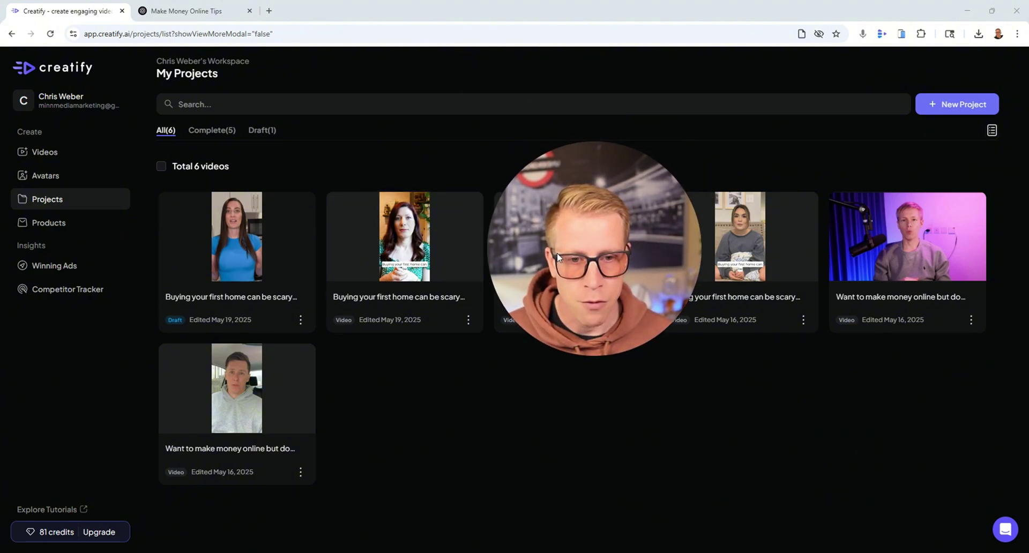
click(402, 262)
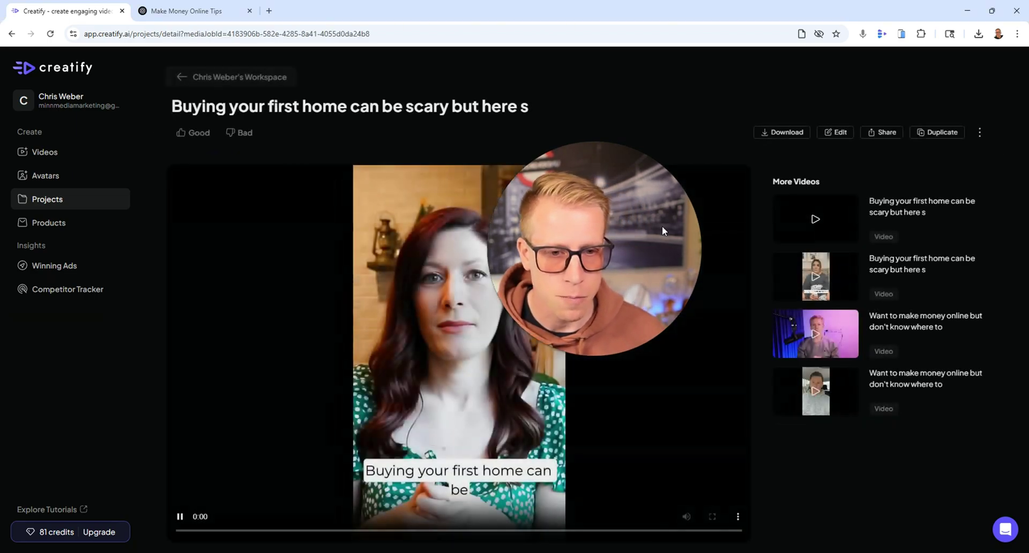
Step: Play part of the red-haired presenter's home-buying video, then go back to My Projects
drag(662, 226, 722, 293)
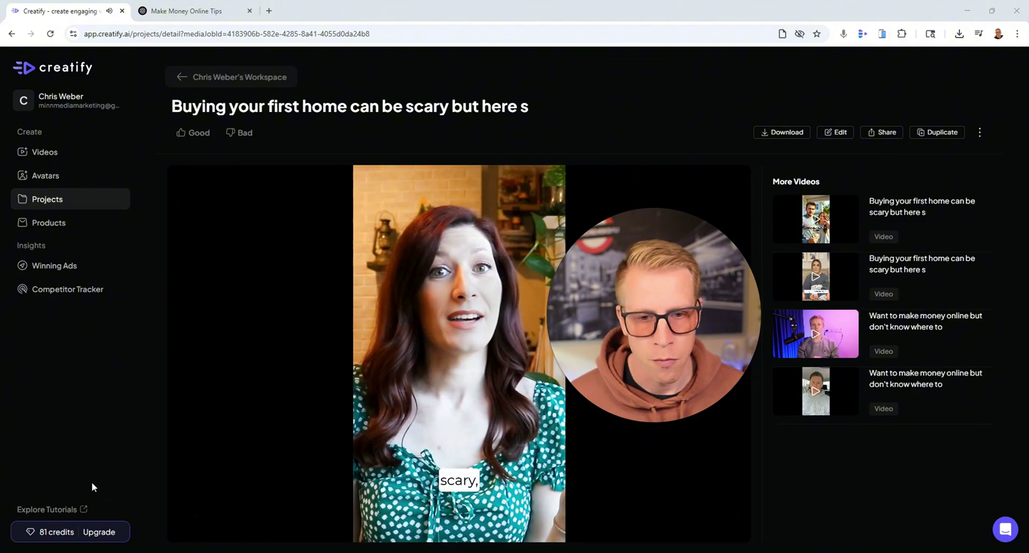
mouse_move(187, 506)
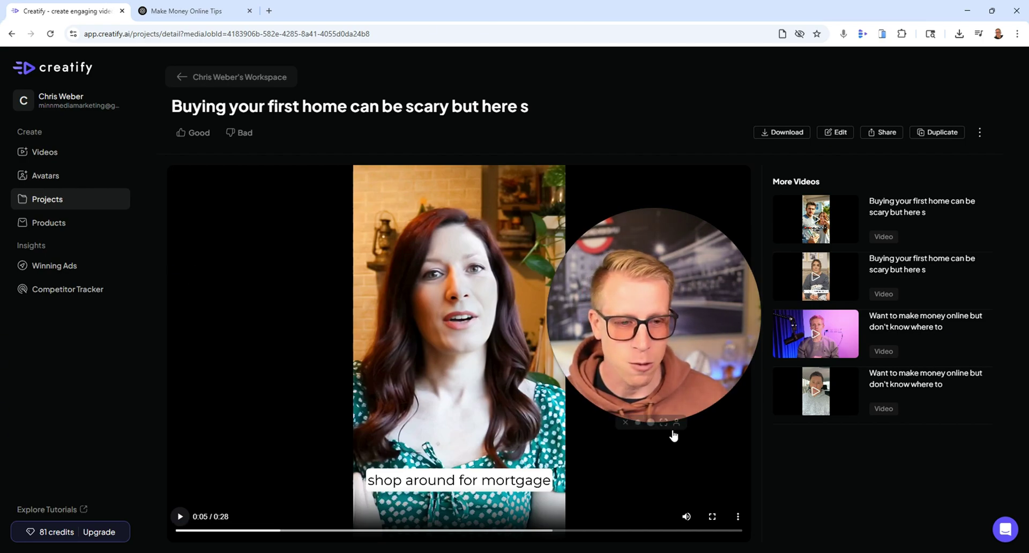
click(664, 422)
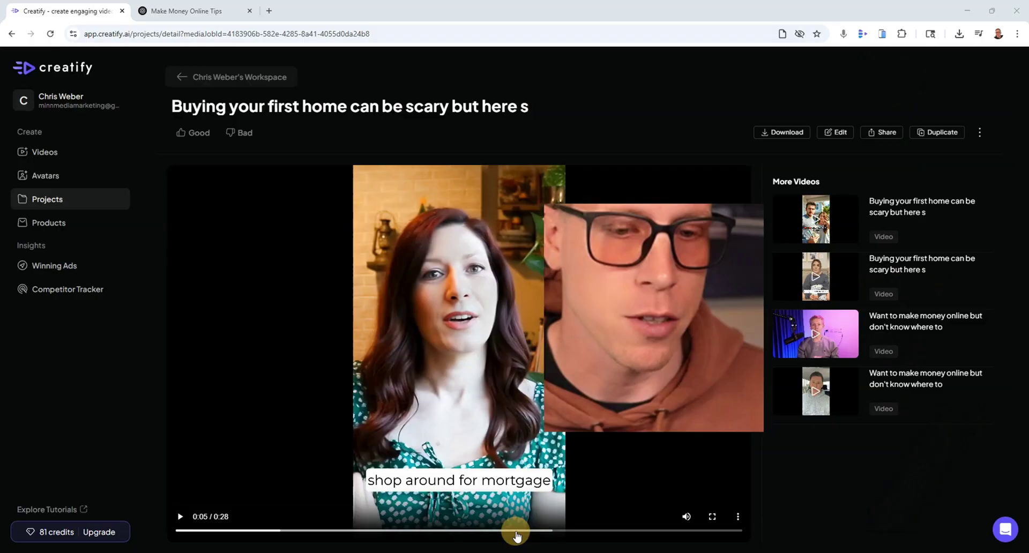
click(8, 32)
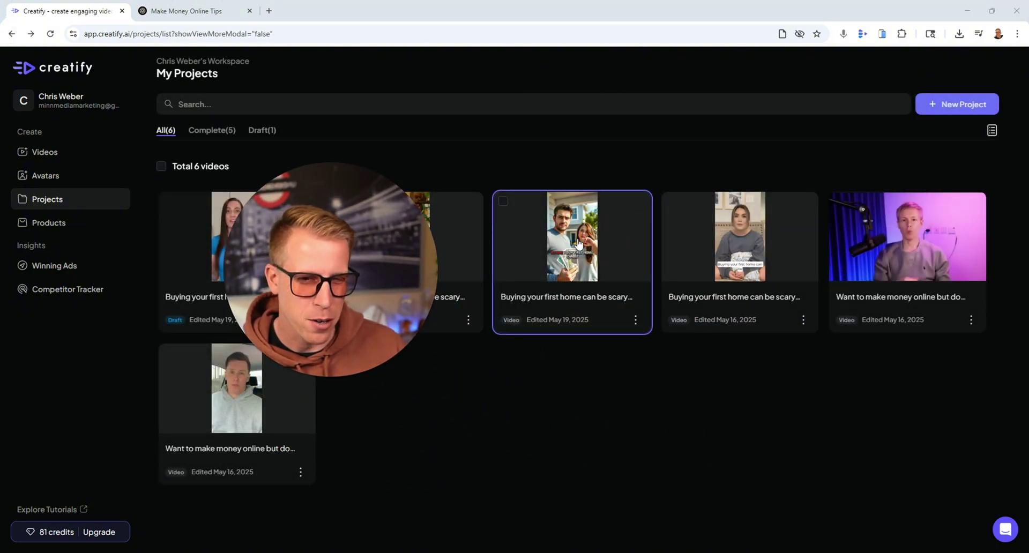
click(579, 244)
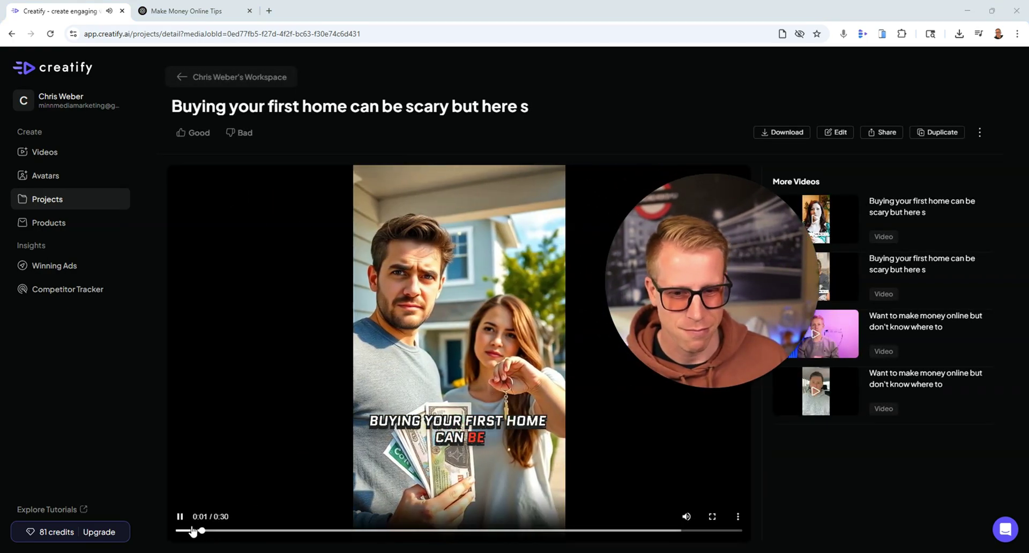
click(180, 519)
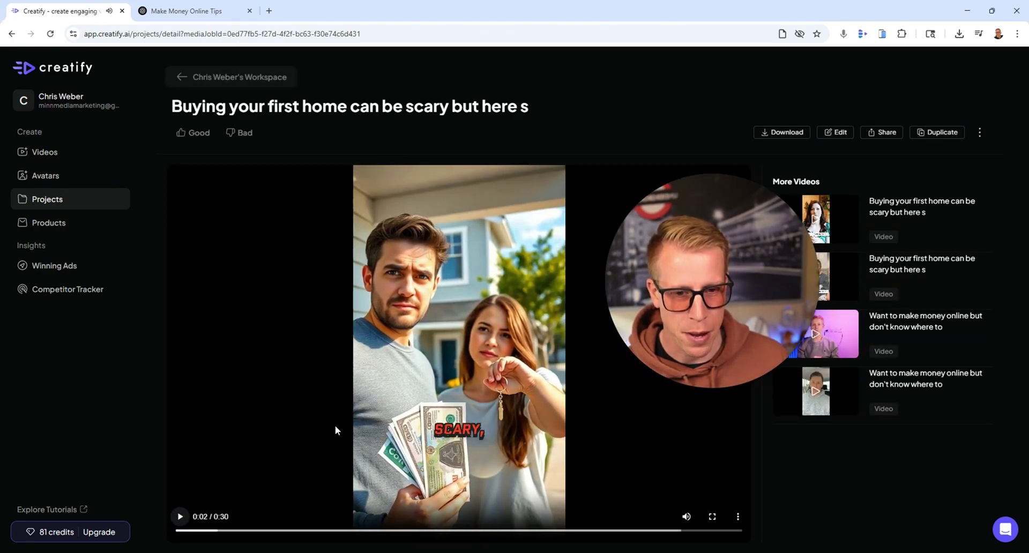
drag(217, 533, 413, 533)
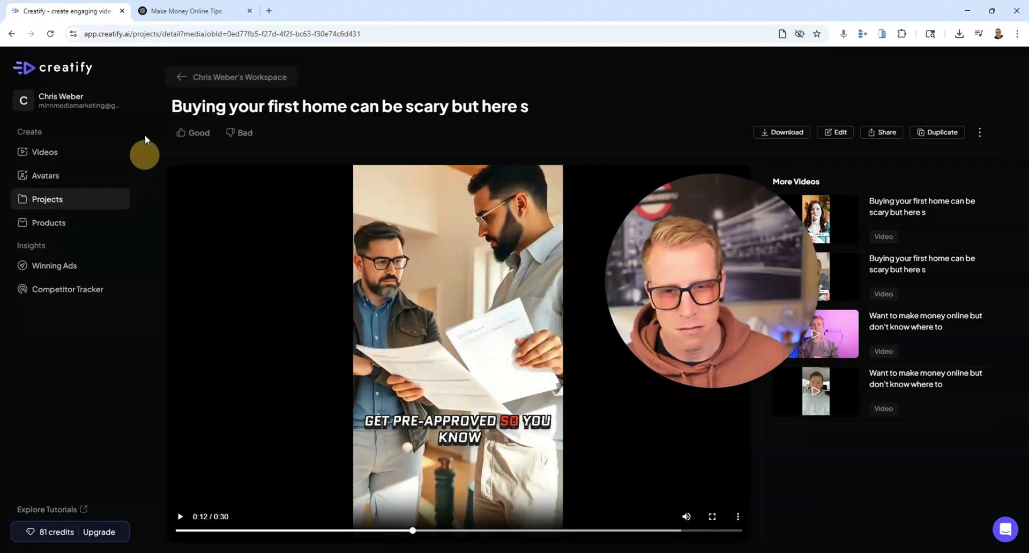
click(43, 200)
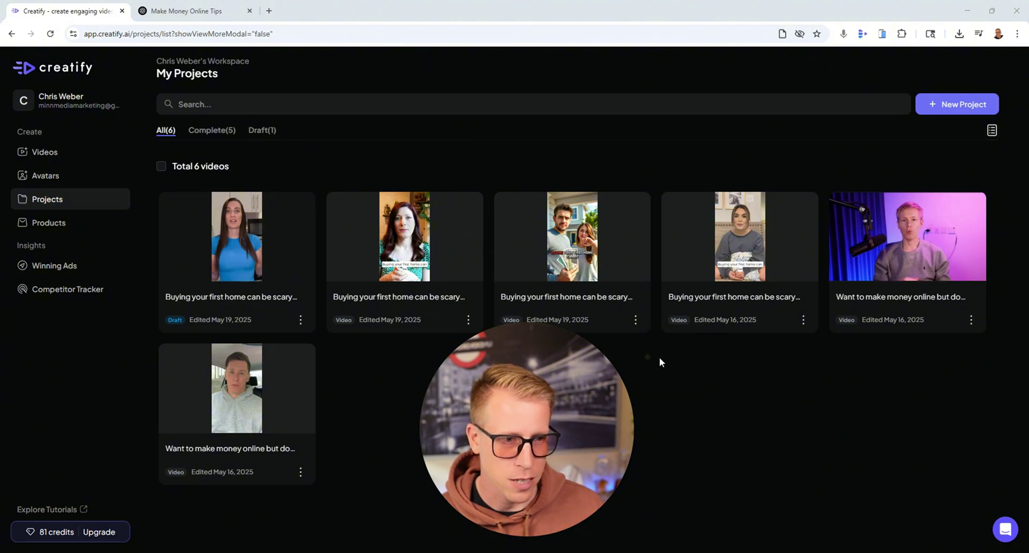
click(270, 249)
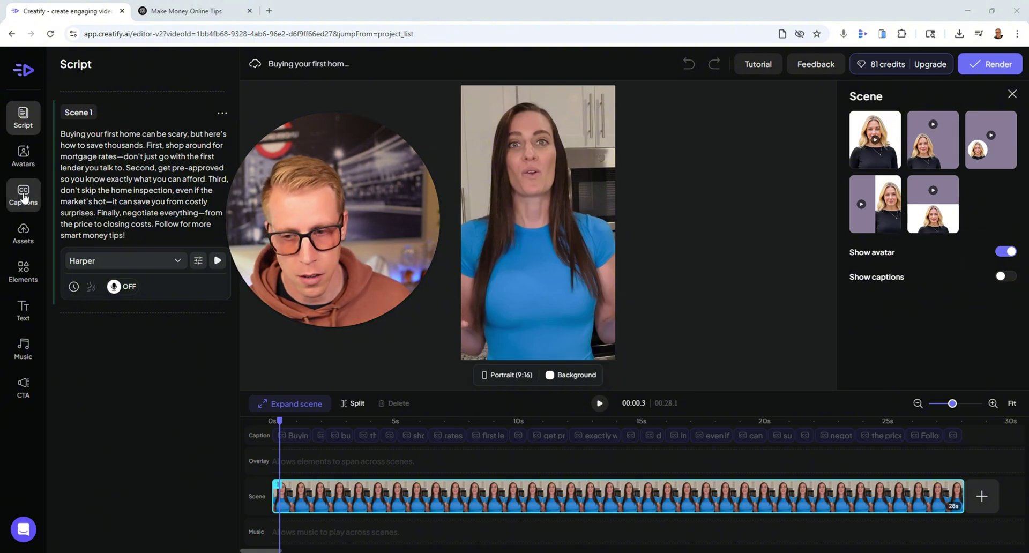
click(24, 272)
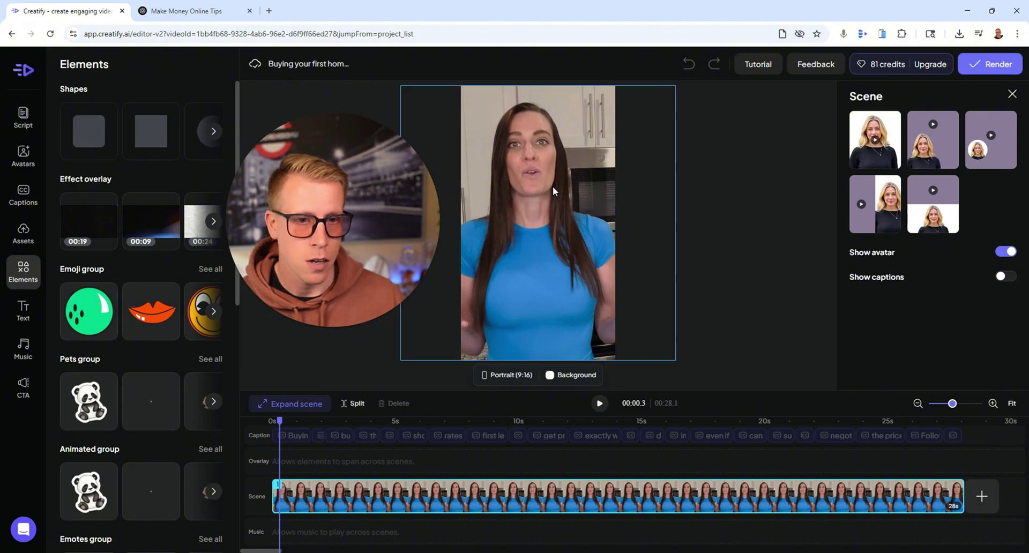
click(21, 71)
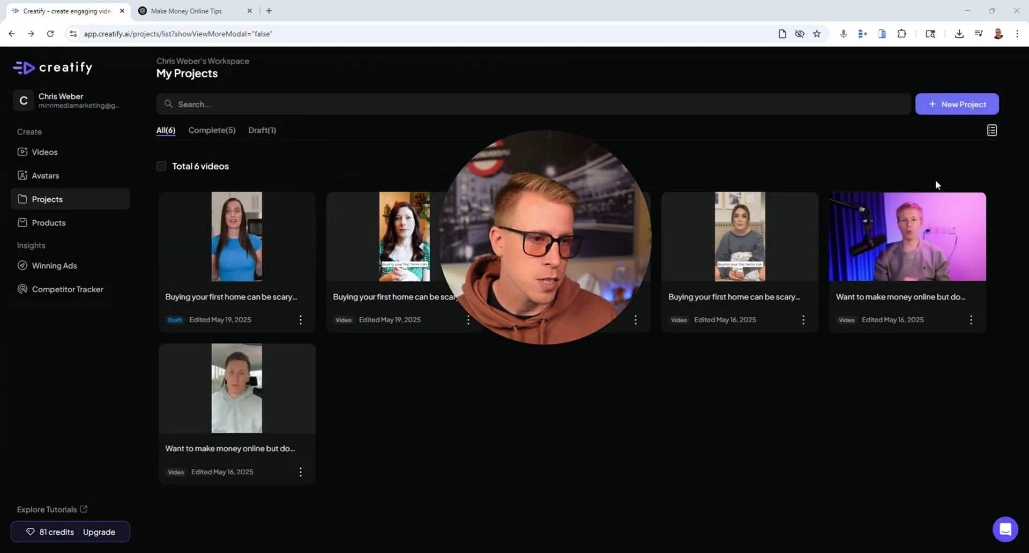
Step: Open the 'Want to make money online' project and play its video to 0:09
click(984, 204)
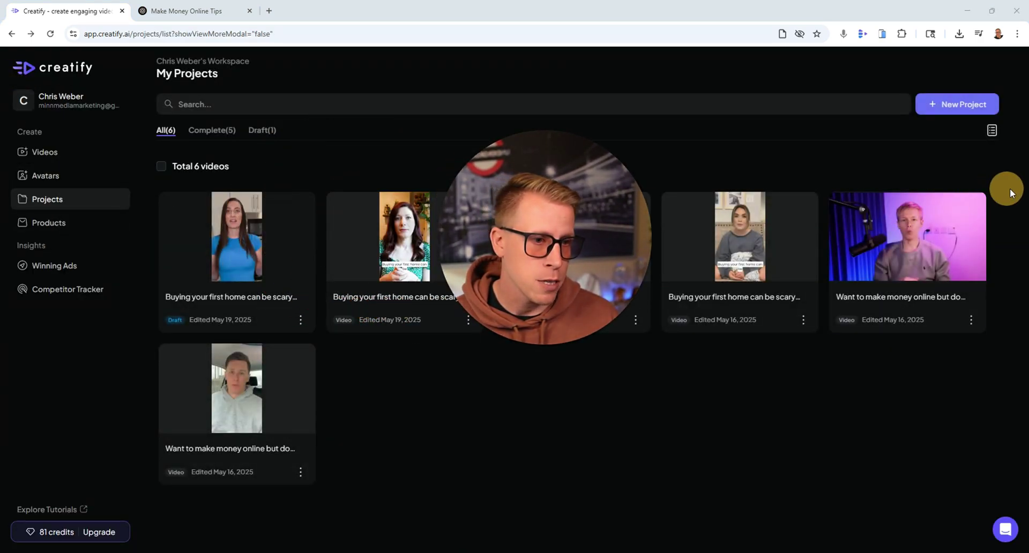
click(923, 256)
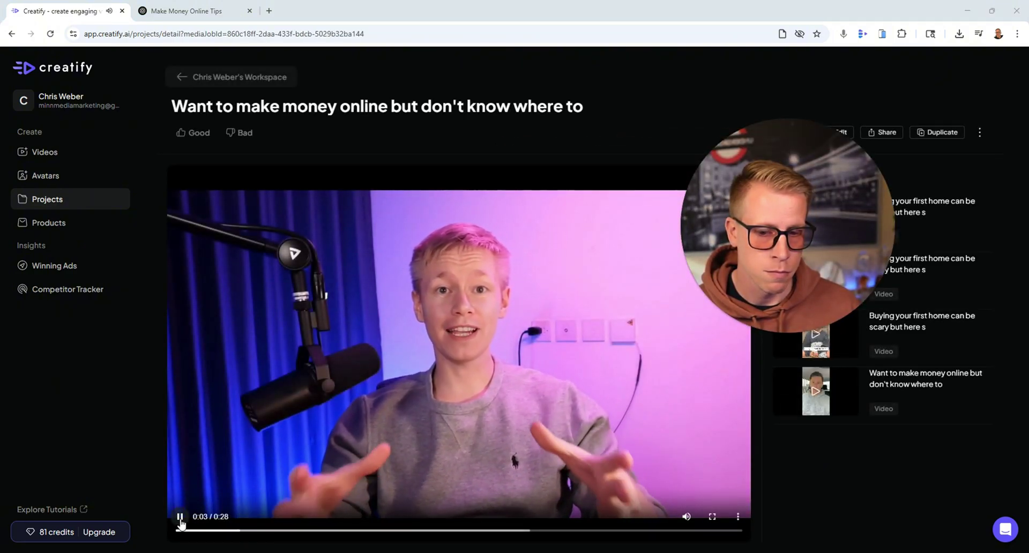
click(180, 518)
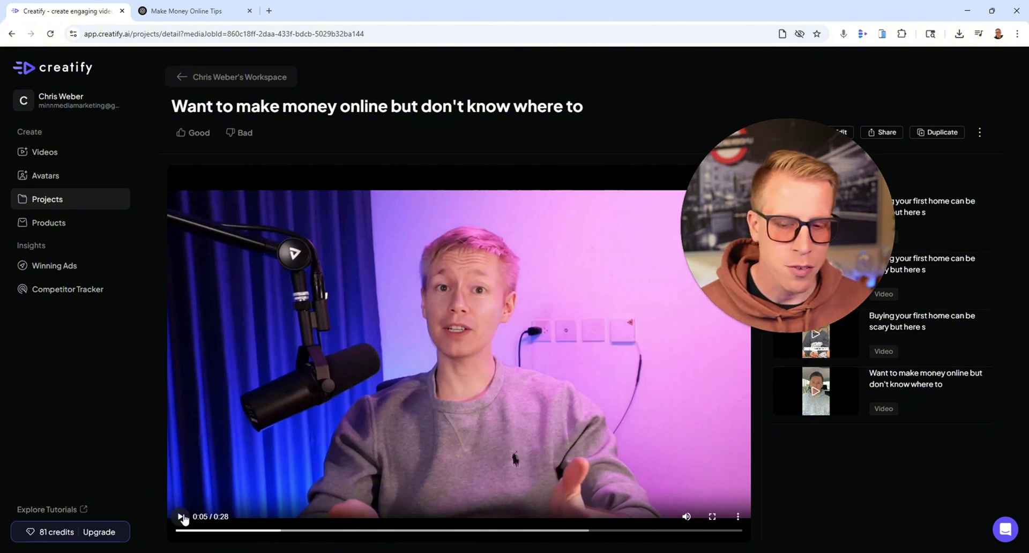
click(181, 517)
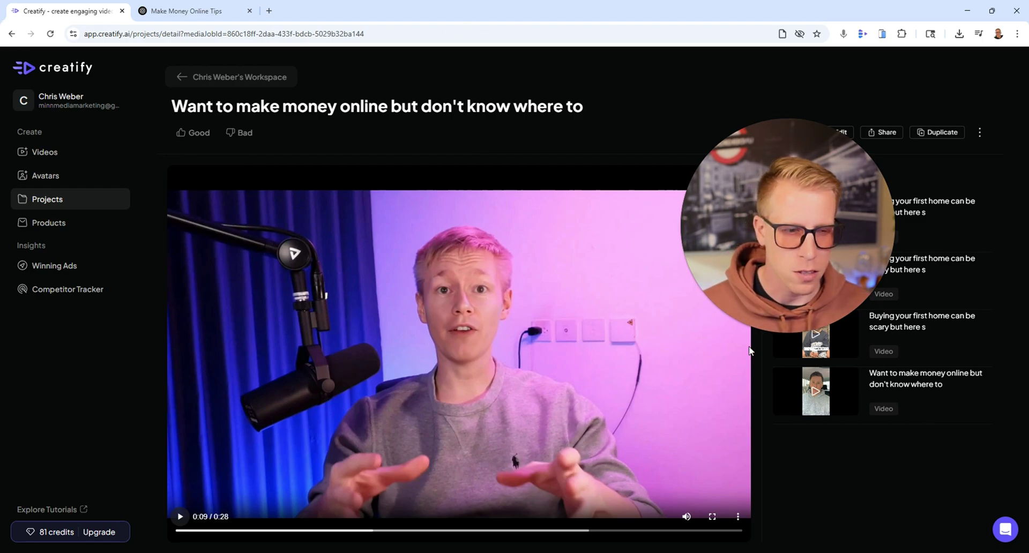
click(798, 333)
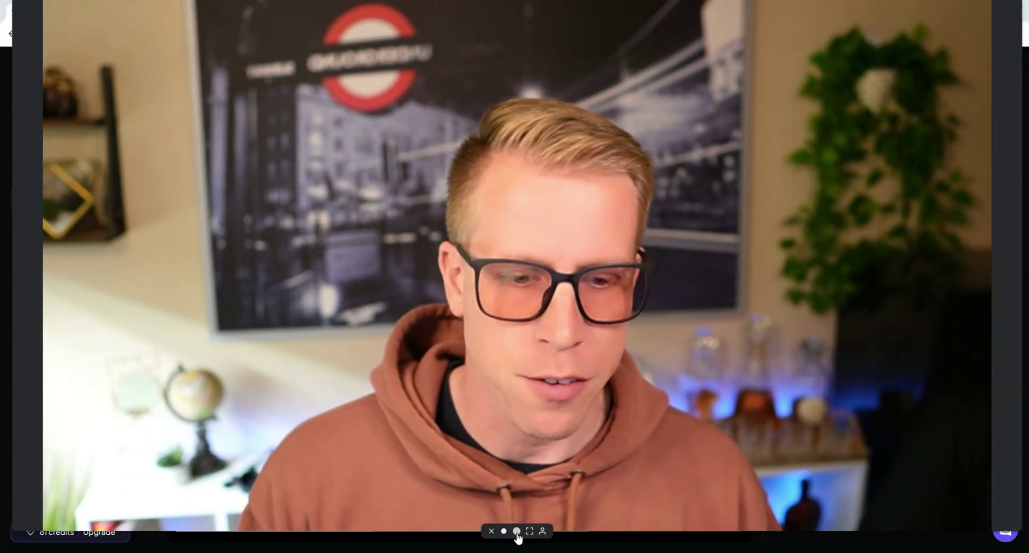
click(513, 519)
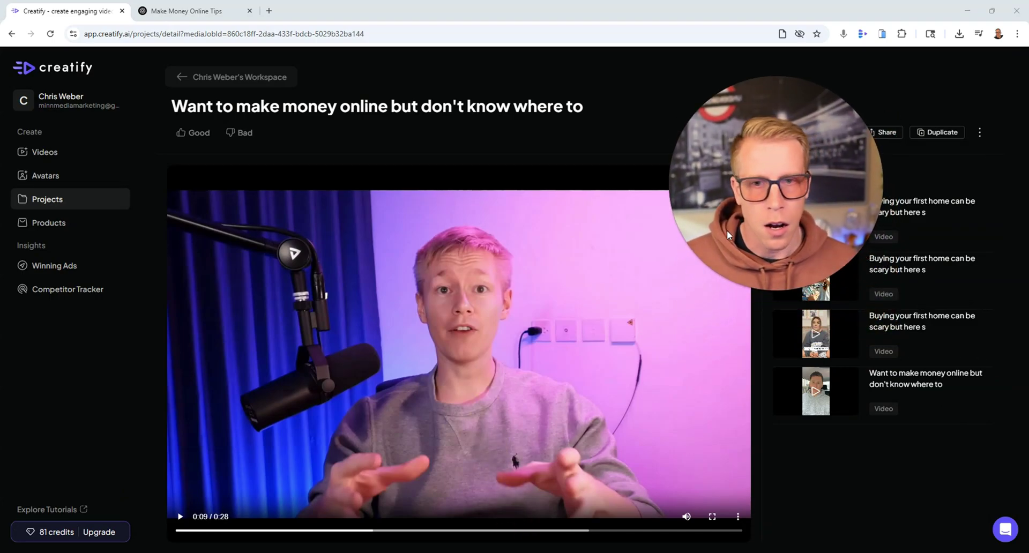
Step: From the home page, view the Photo to Avatar instructions for creating a custom avatar
click(31, 74)
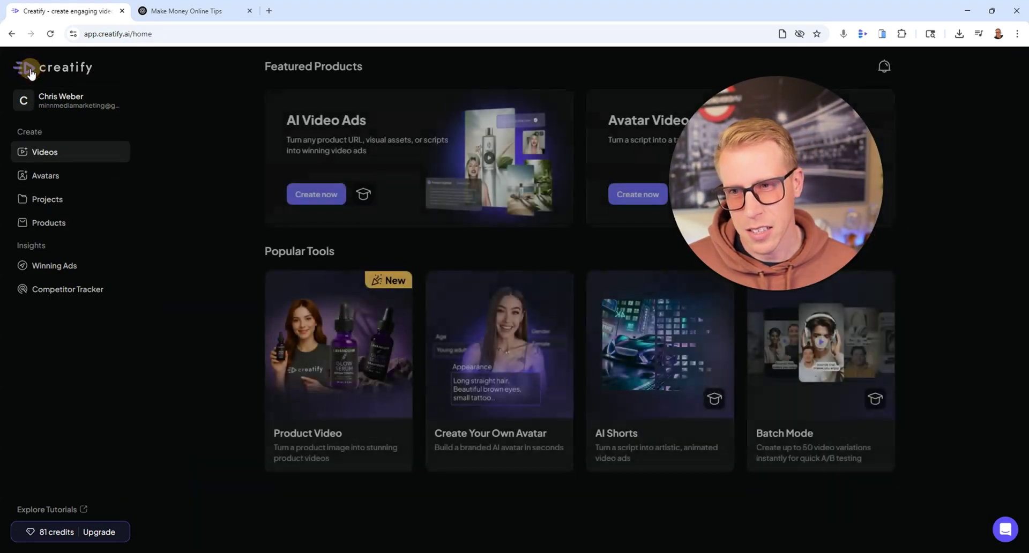
drag(758, 219, 124, 391)
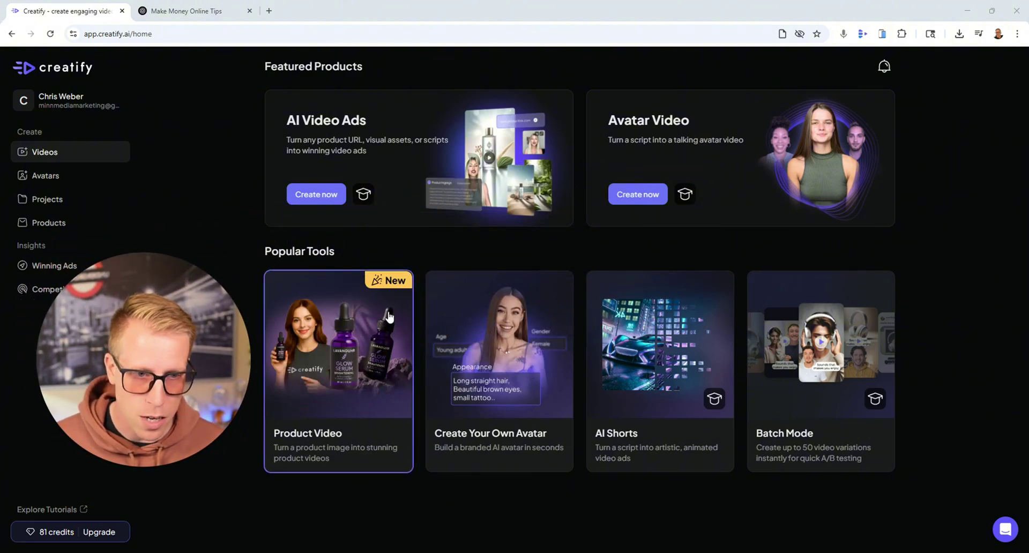
click(475, 380)
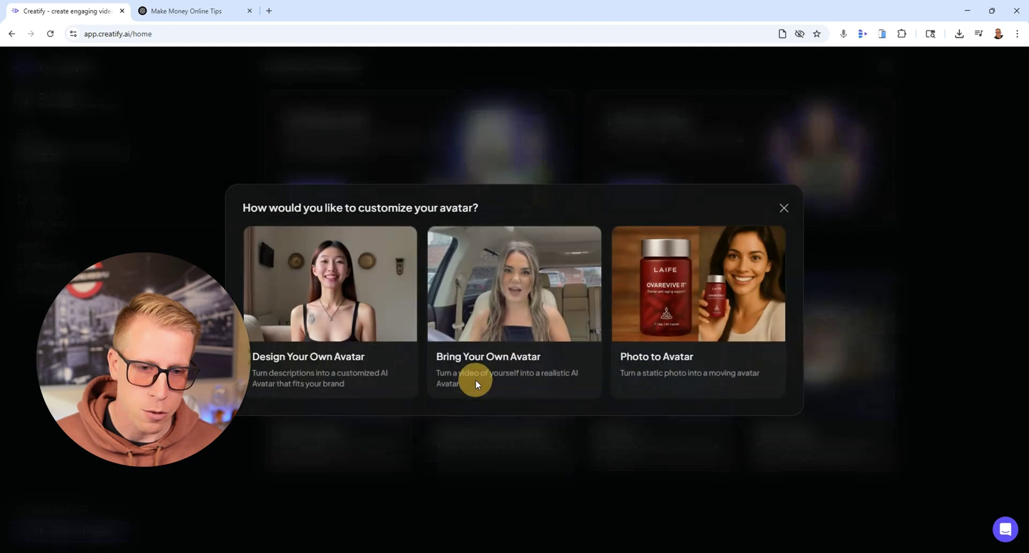
click(726, 314)
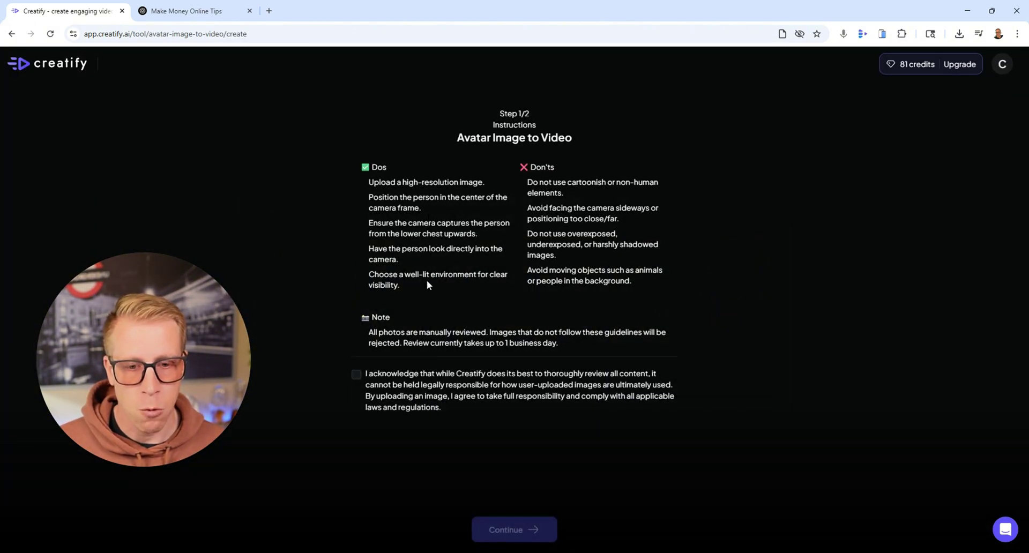
Step: Go back home and open My Projects listing all six videos
click(11, 34)
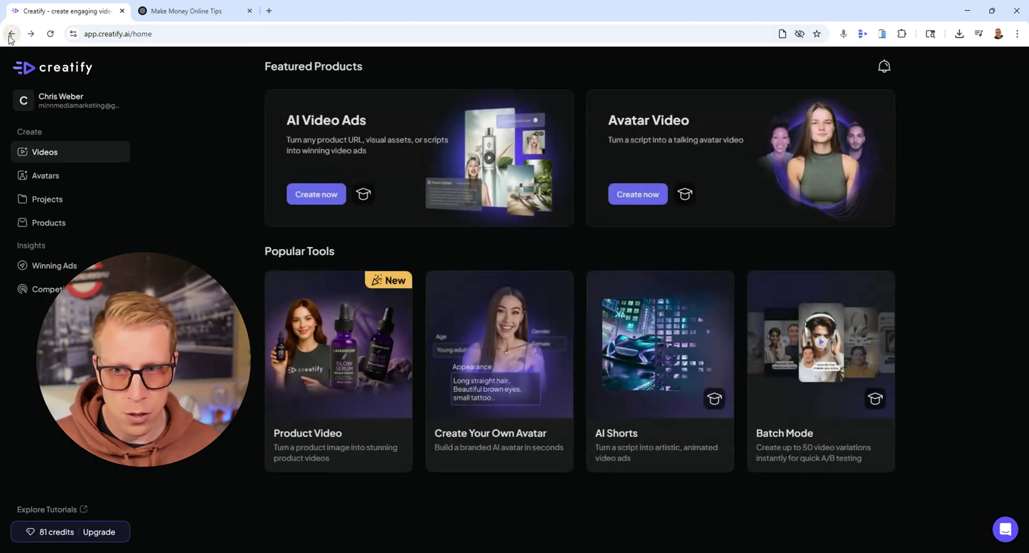
drag(156, 340, 173, 326)
click(169, 454)
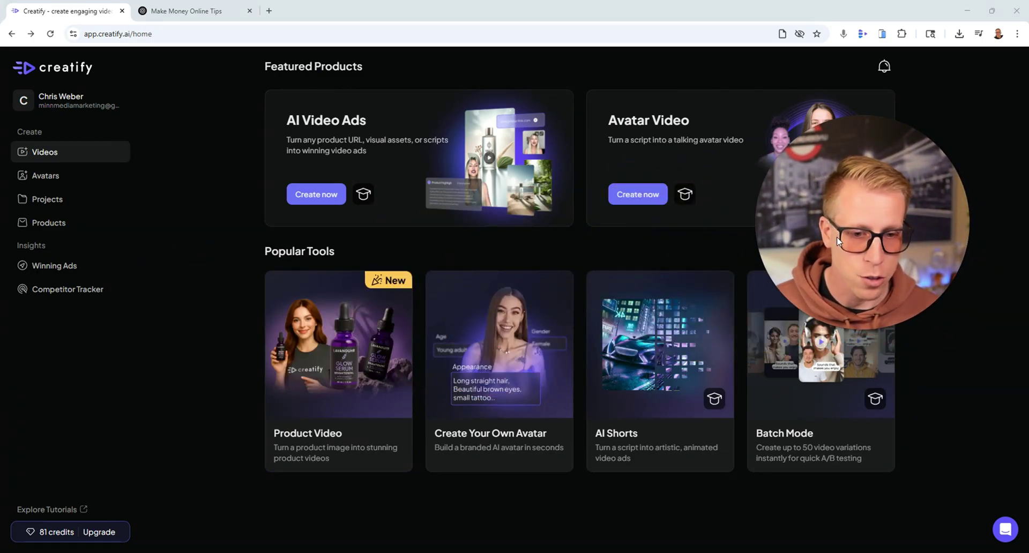
click(41, 204)
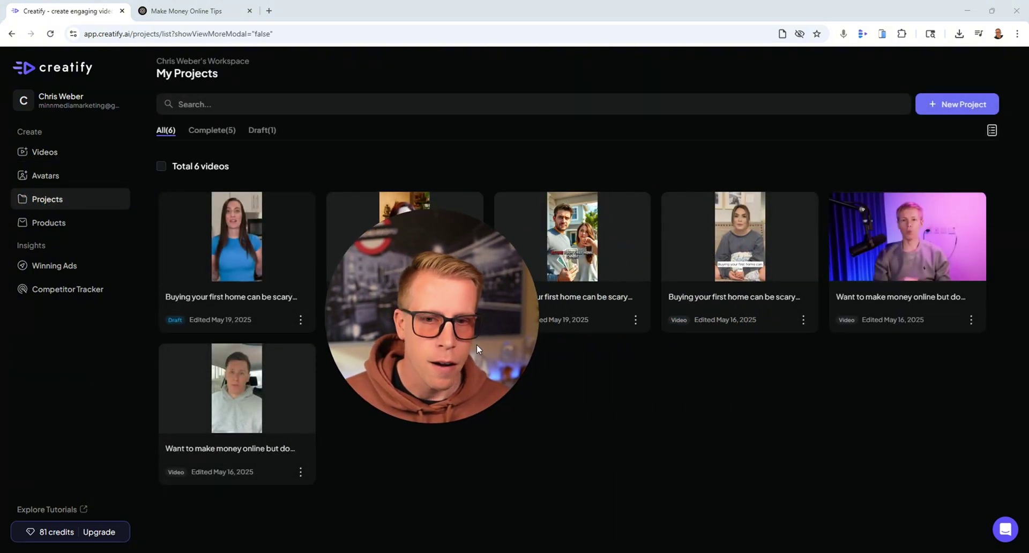
Step: Open the fourth first-home project in the editor and glance at its voice choices
click(791, 271)
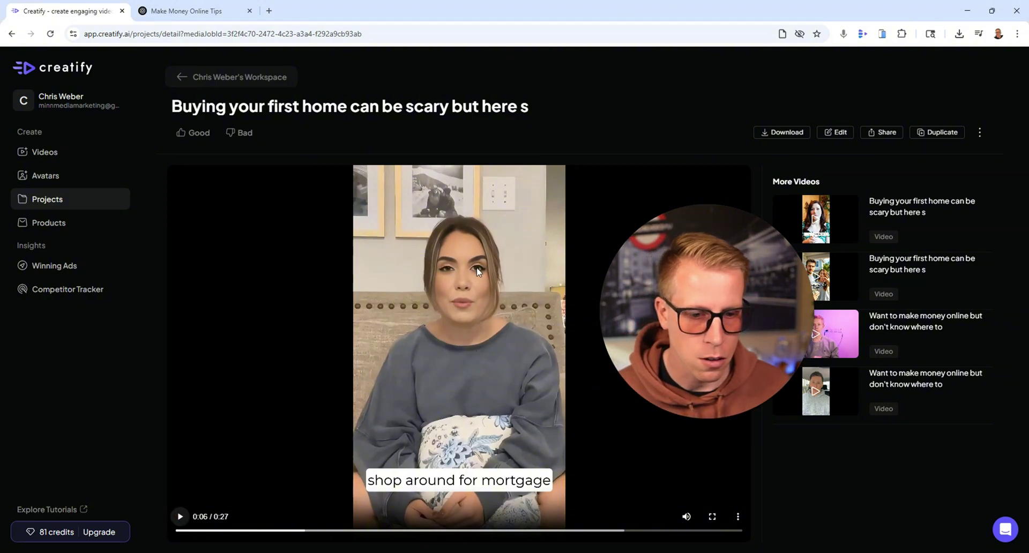
click(837, 133)
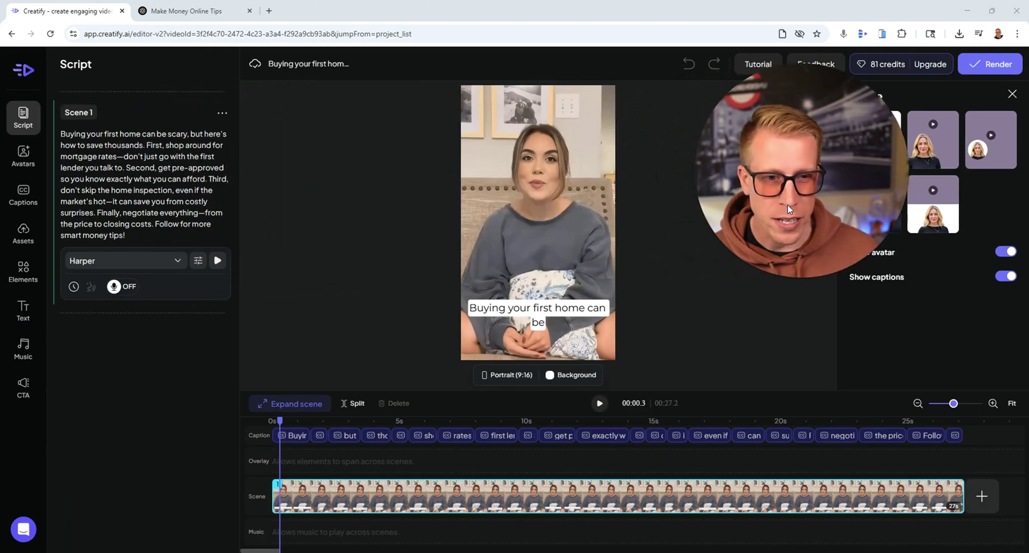
click(159, 263)
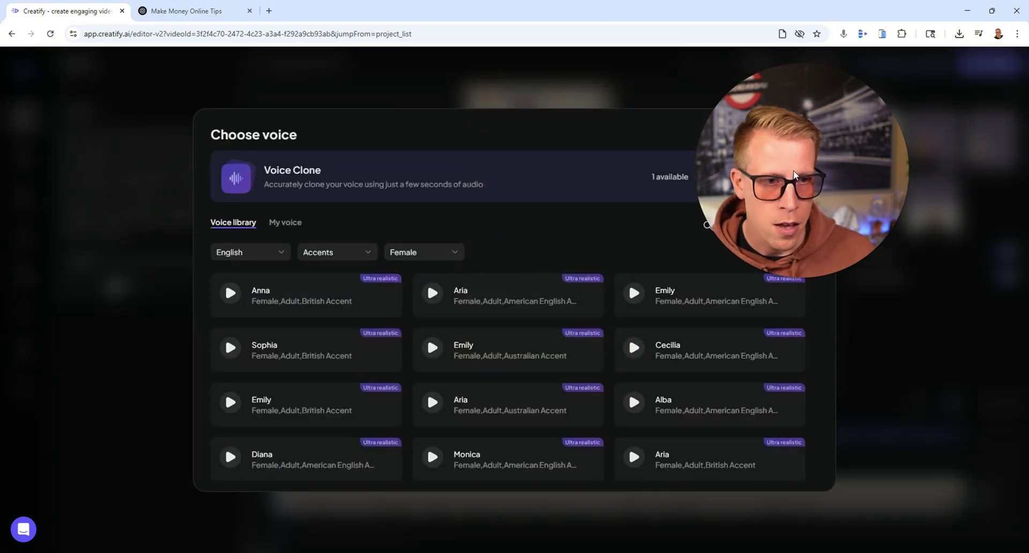
click(816, 133)
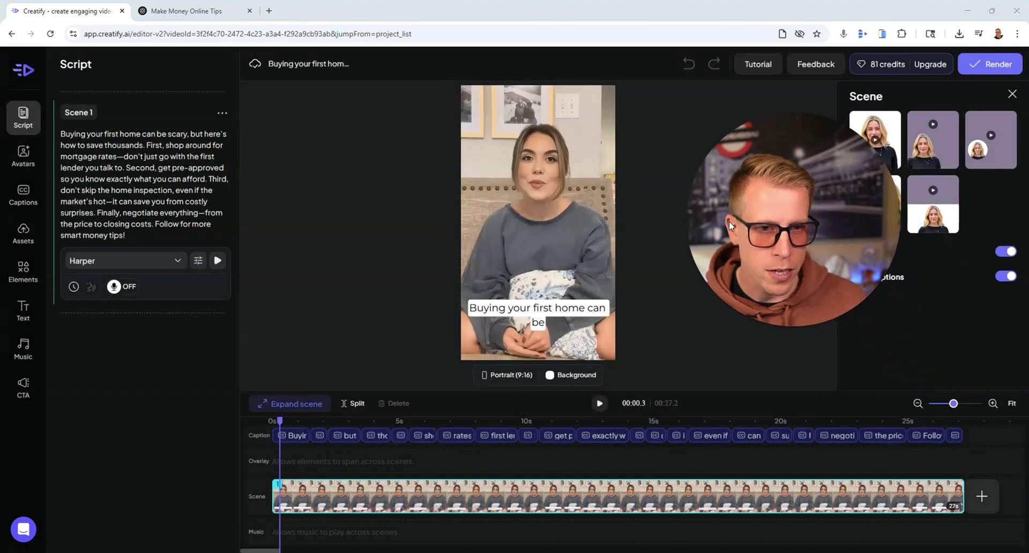
Step: Preview the Anna, Aria, Emily and Sophia library voices, then close keeping Harper
click(167, 263)
click(231, 294)
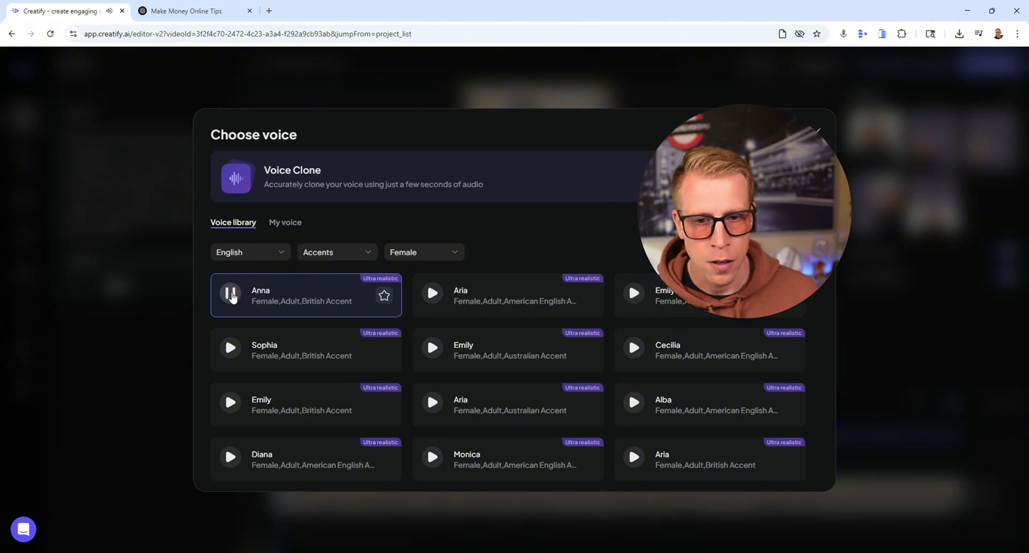
click(231, 295)
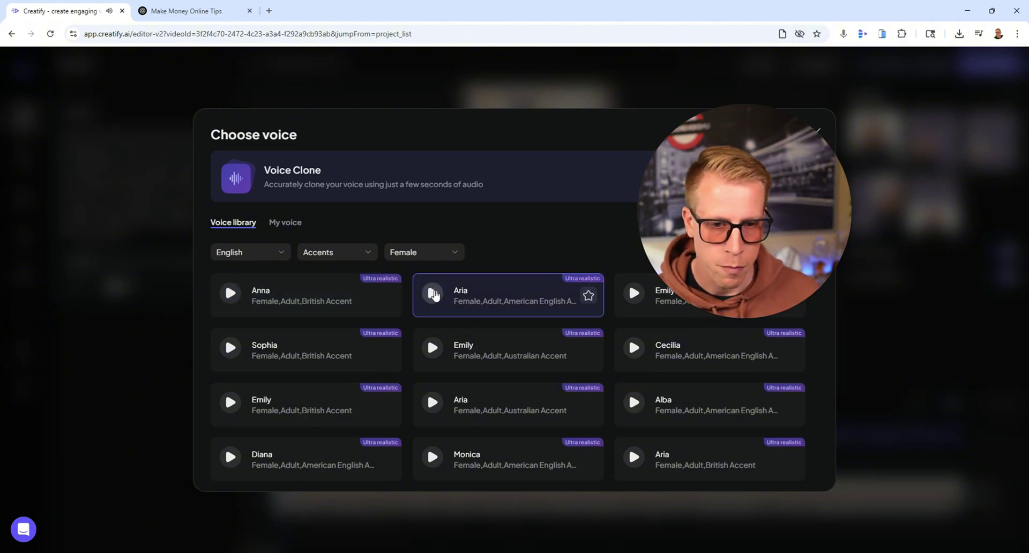
click(432, 293)
click(617, 253)
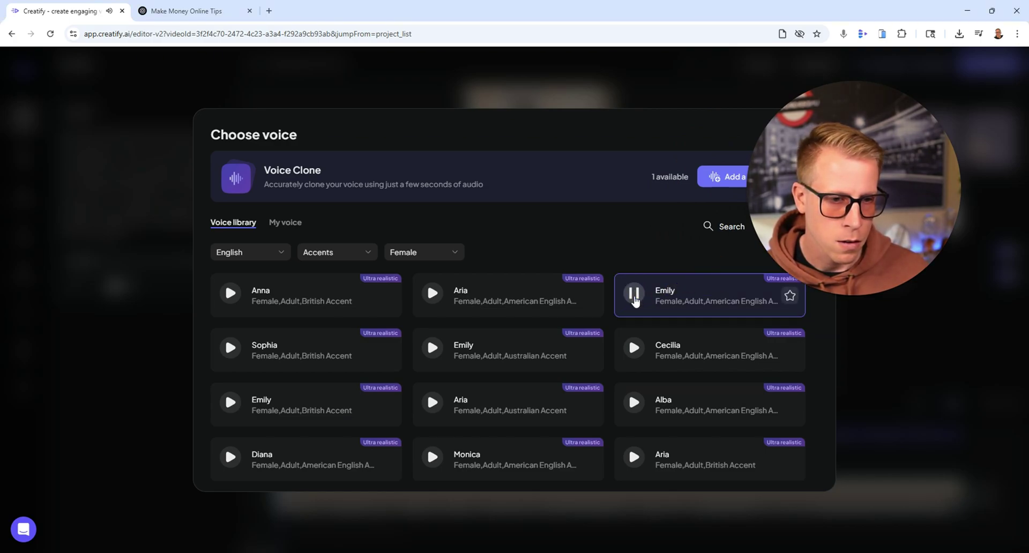
click(432, 349)
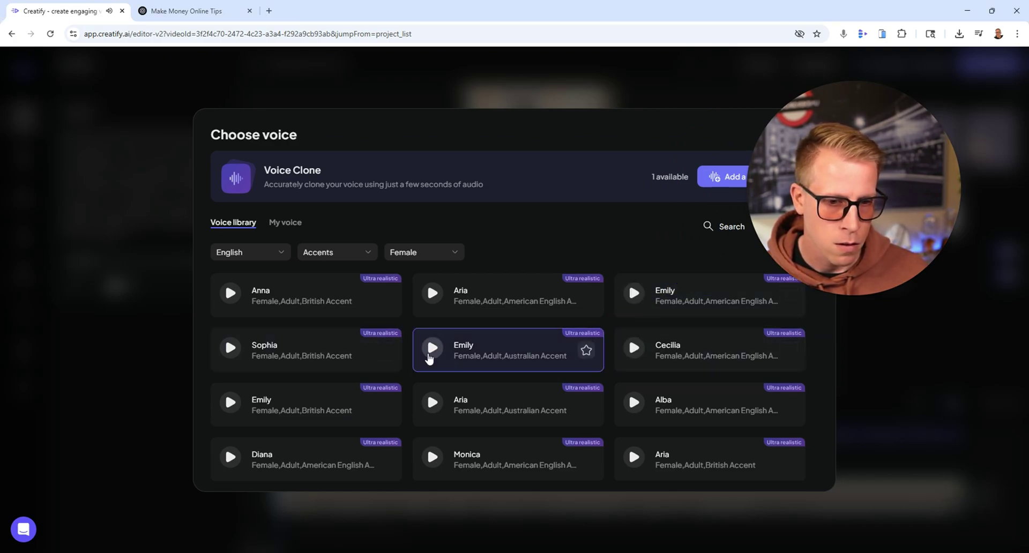
click(225, 348)
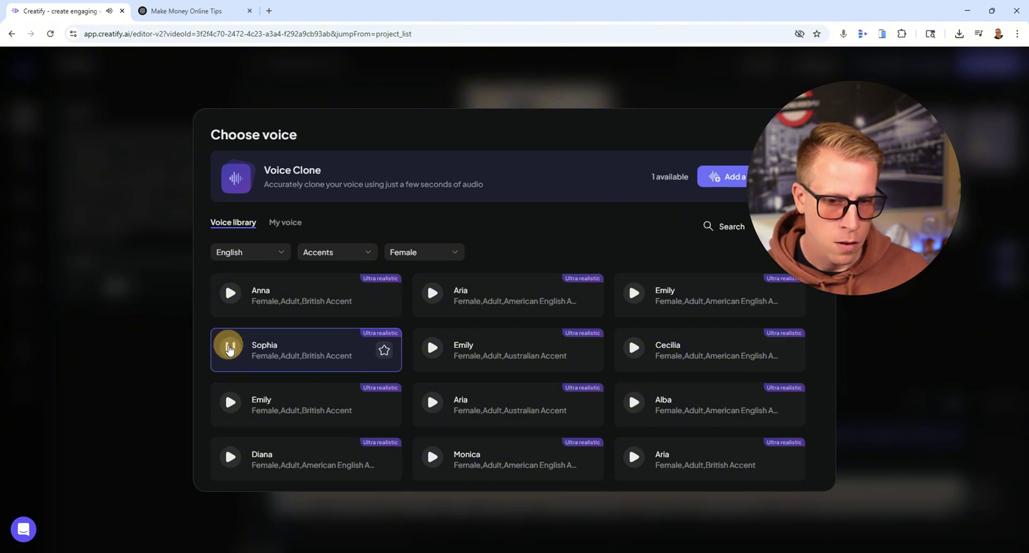
click(231, 407)
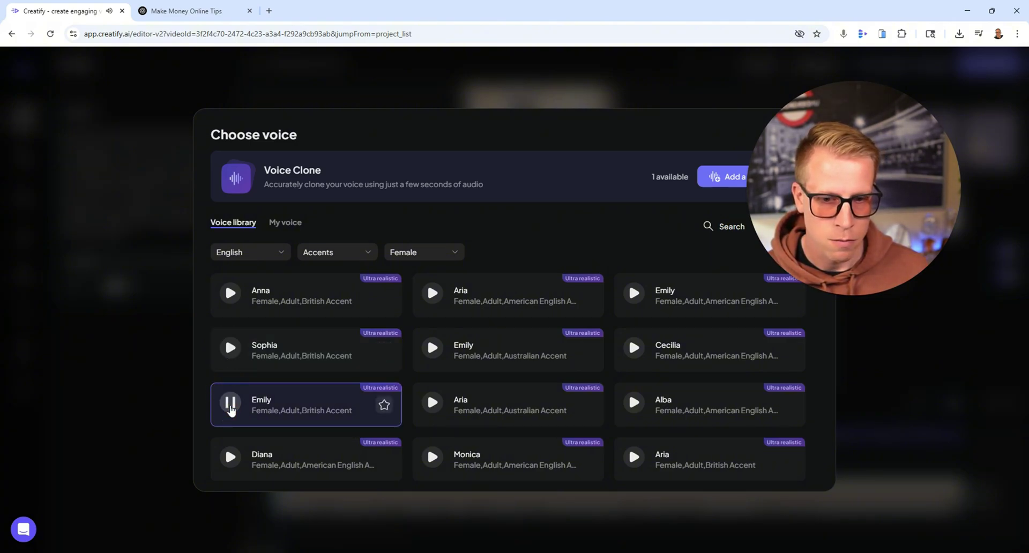
click(230, 407)
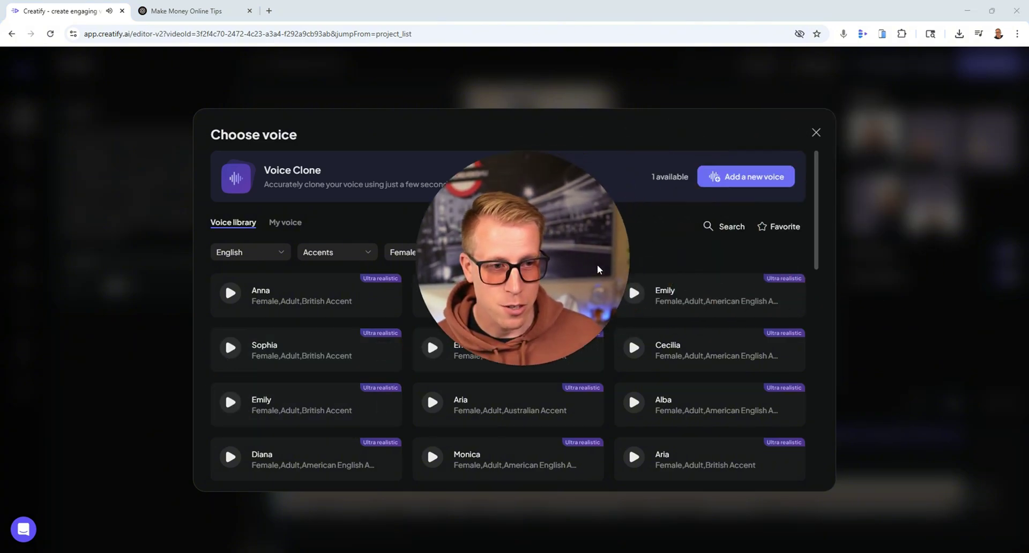
click(816, 134)
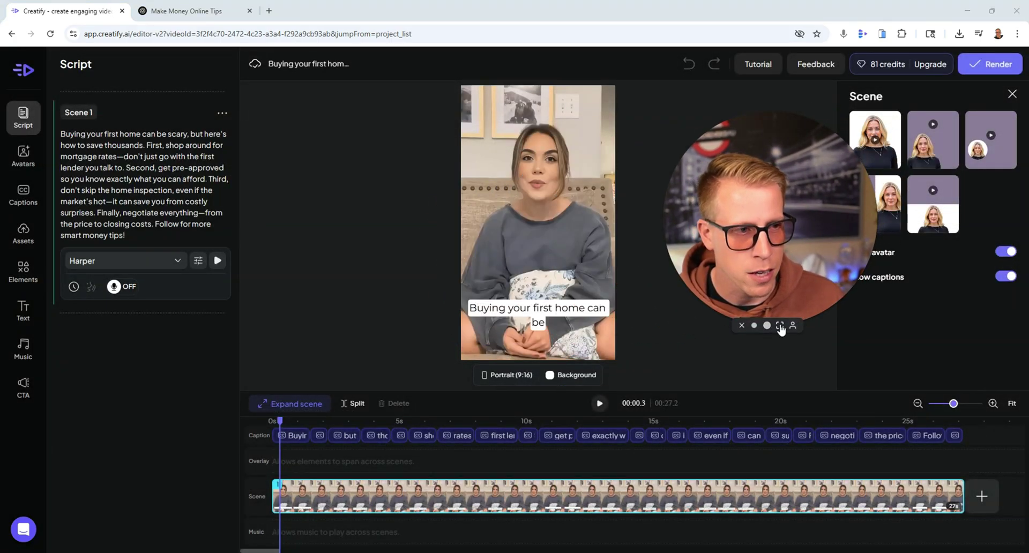
Step: Select the scene's video, then exit the editor to the 'Buying your first home' project page
click(780, 326)
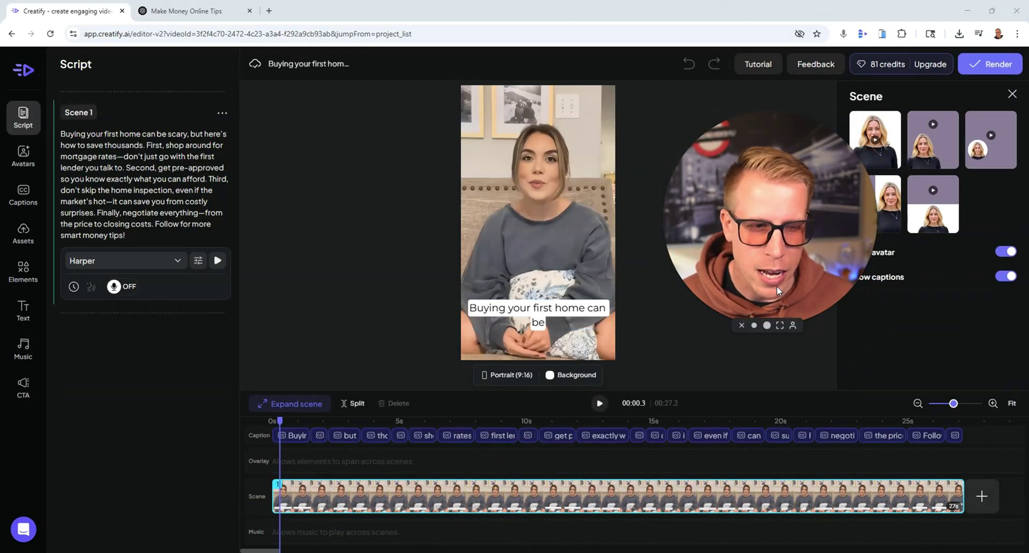
click(461, 203)
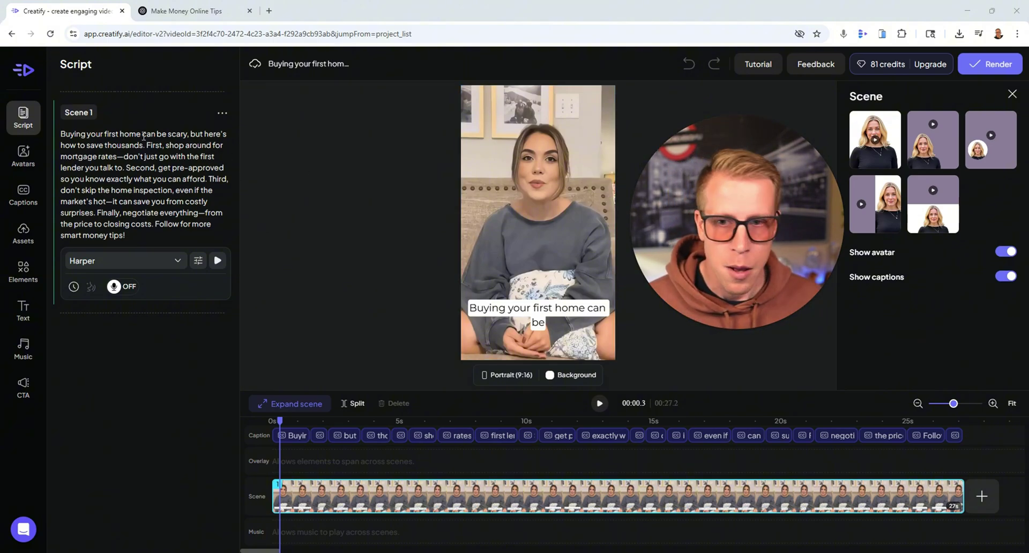
click(21, 71)
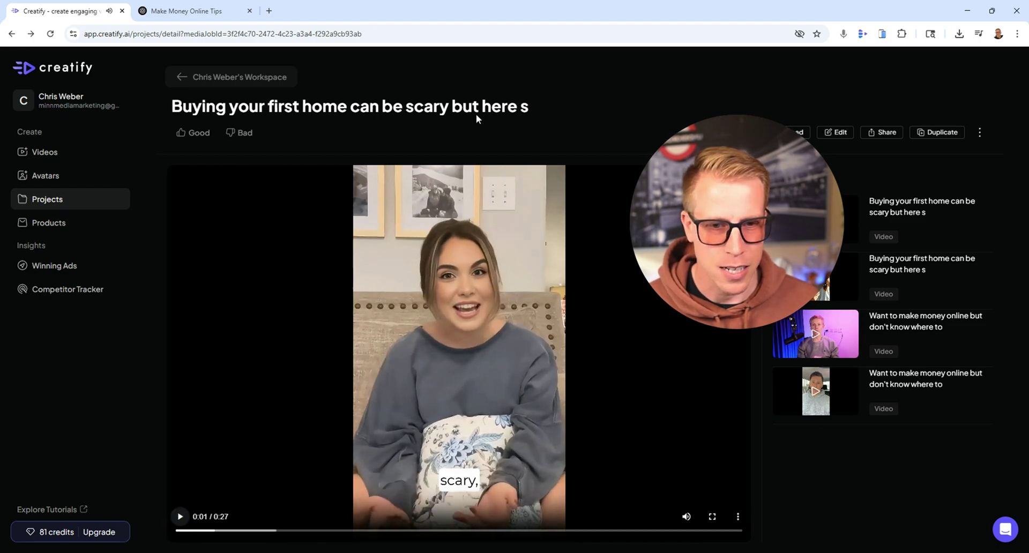
Step: Return to the My Projects list of six videos from the sidebar
click(52, 201)
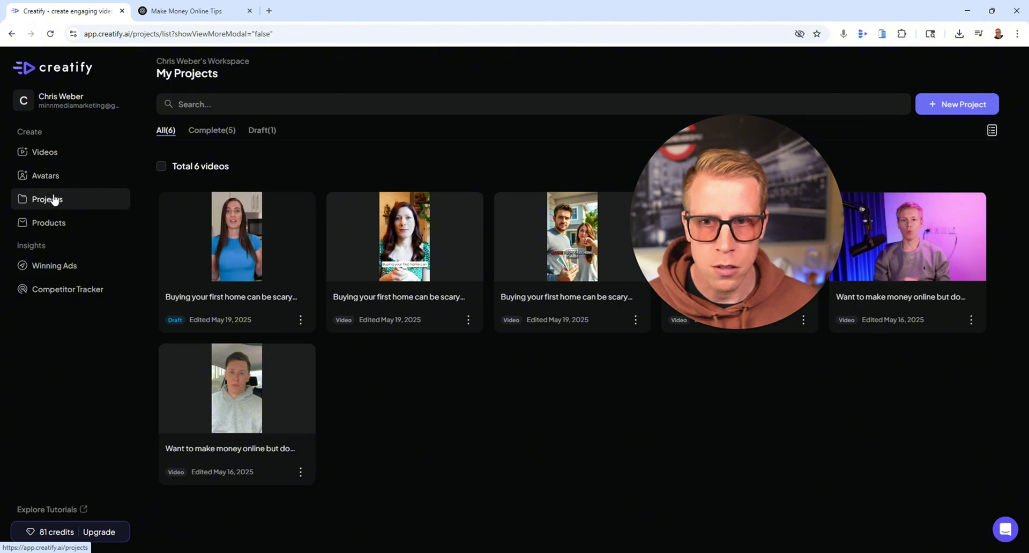
drag(732, 268, 606, 295)
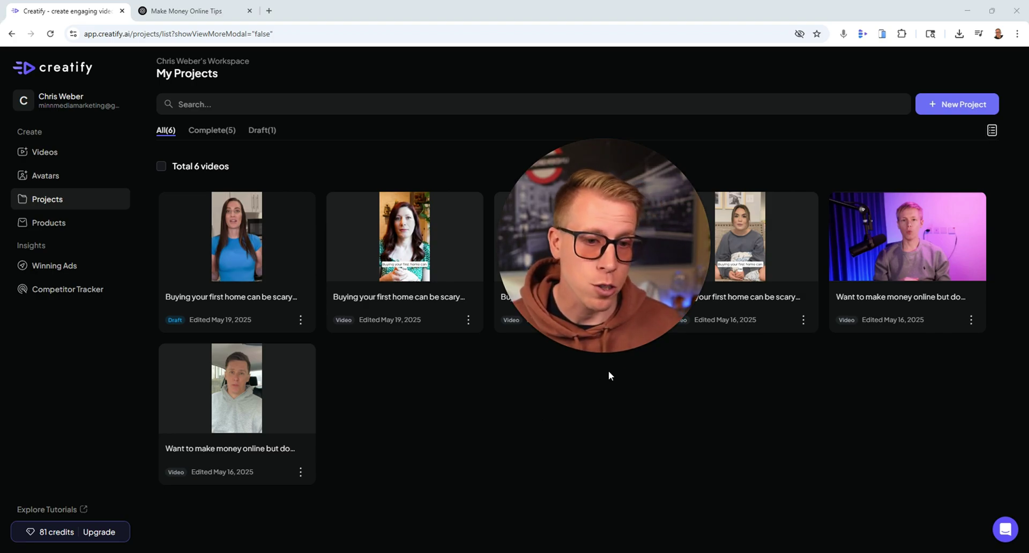
click(613, 353)
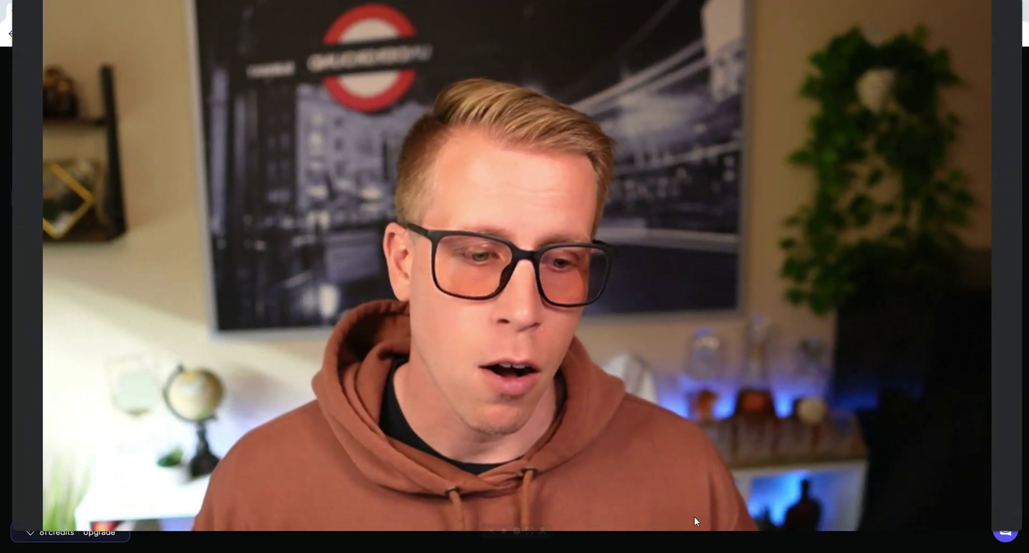